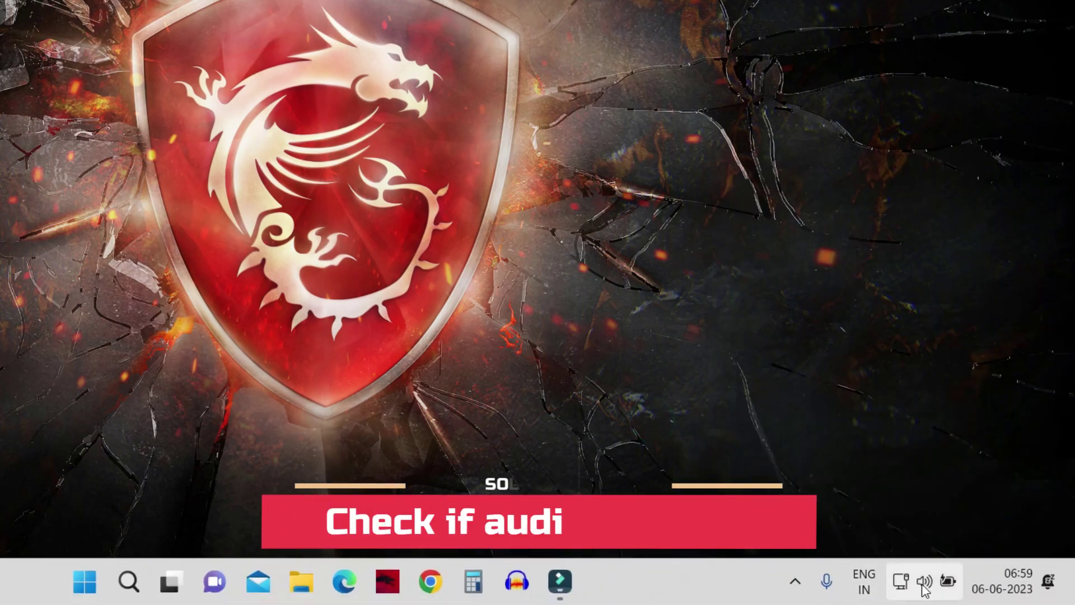
Return to the main Quick Settings panel with Headphones (JBL C115TWS) as the output
left_click(923, 581)
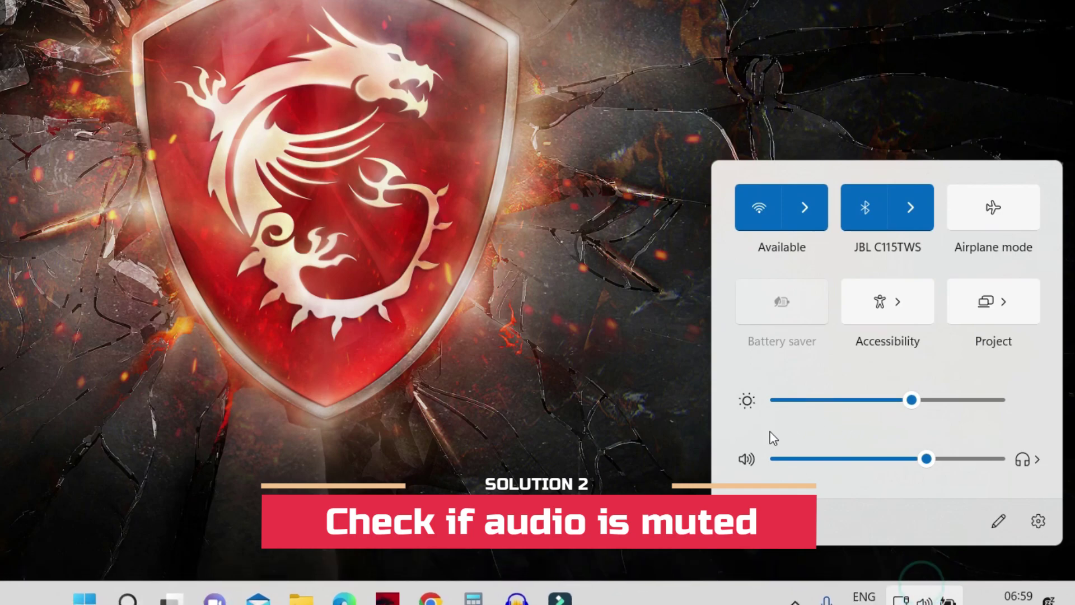
Mute and then unmute the headphones, leaving the volume at 68%
left_click(748, 458)
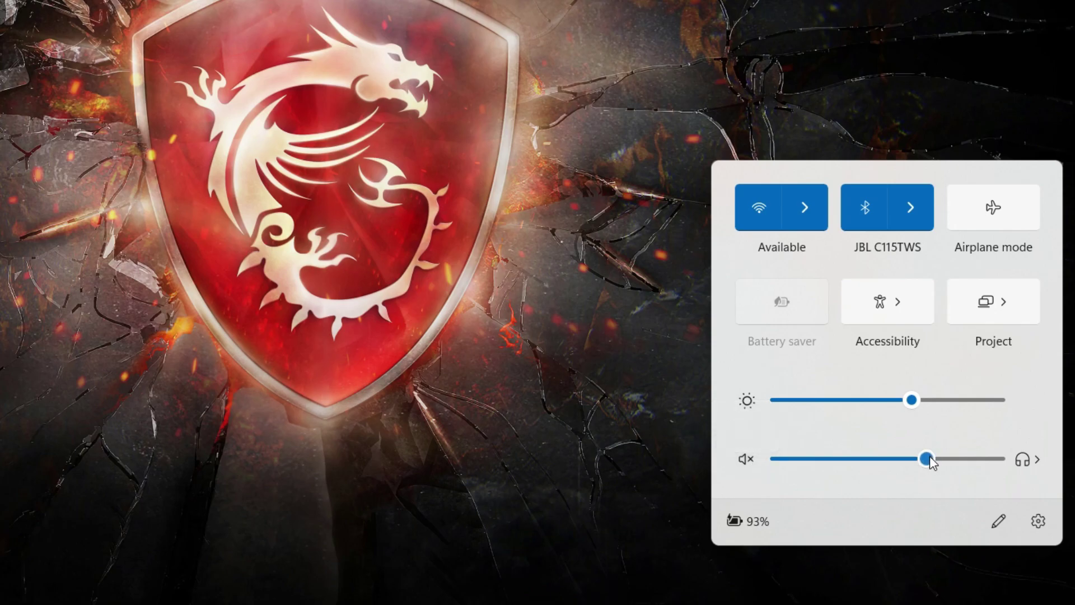
left_click(745, 457)
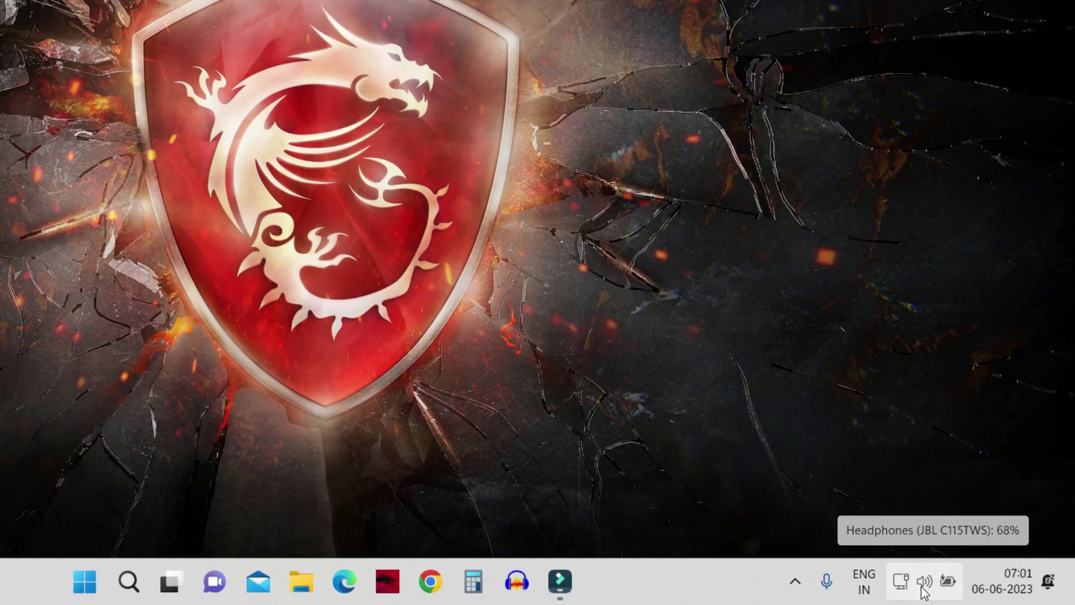
Launch the Troubleshoot sound problems tool from the taskbar volume icon
right_click(923, 588)
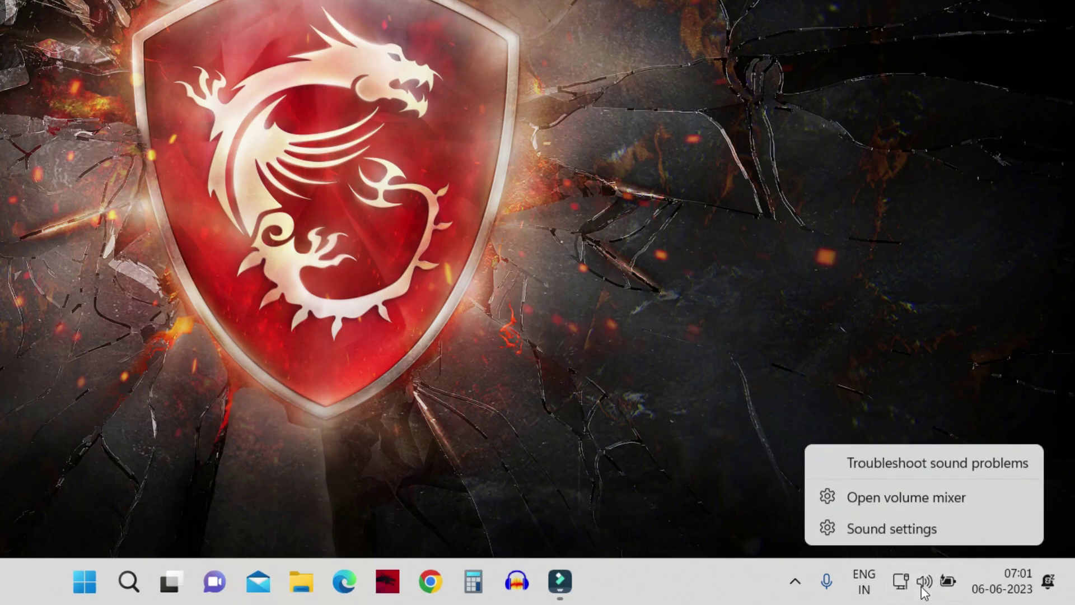
left_click(998, 466)
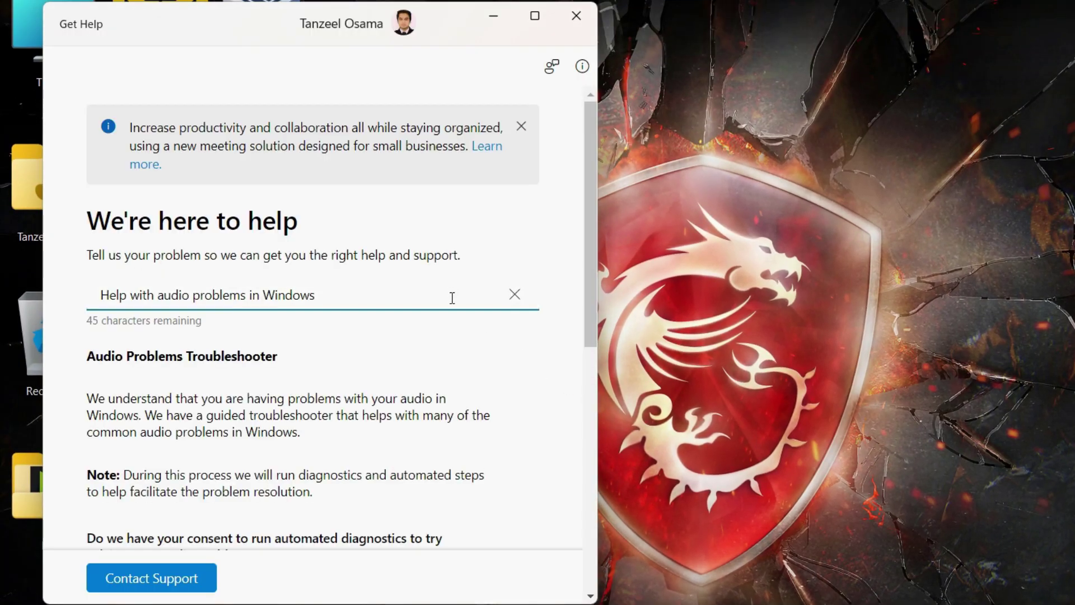
scroll(314, 364, "down", 2)
scroll(280, 364, "down", 2)
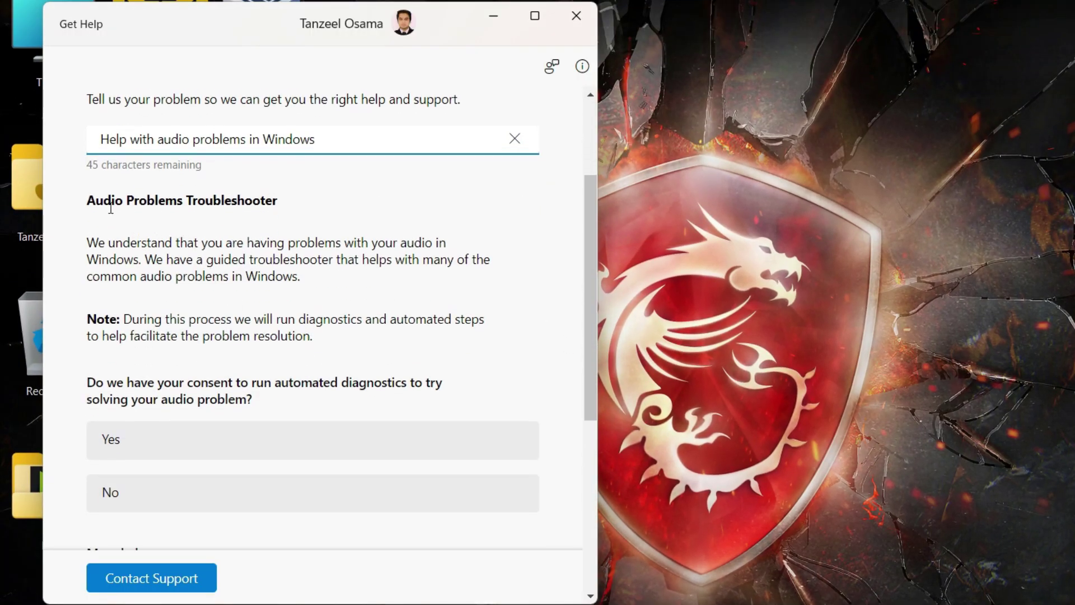
scroll(168, 206, "down", 2)
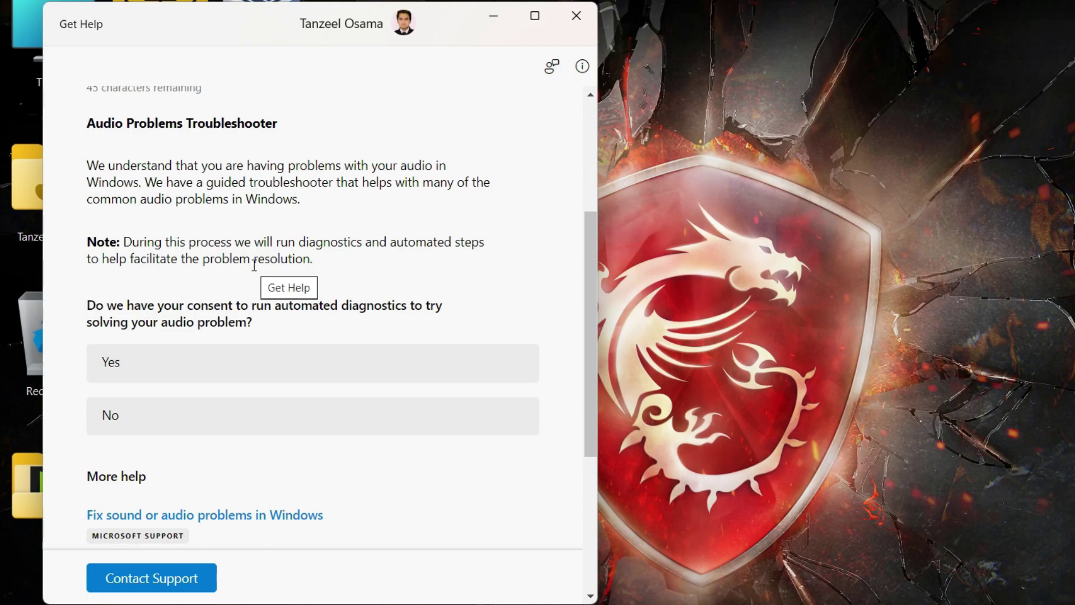
scroll(253, 264, "down", 1)
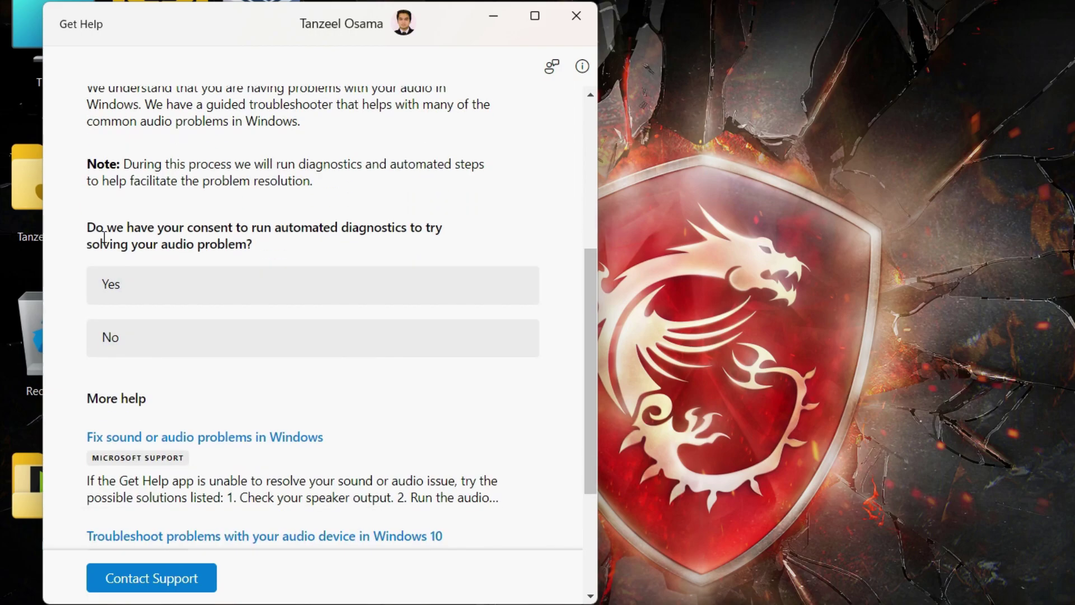
Consent to the automated audio diagnostics and report that the test beep wasn't heard
left_click(150, 294)
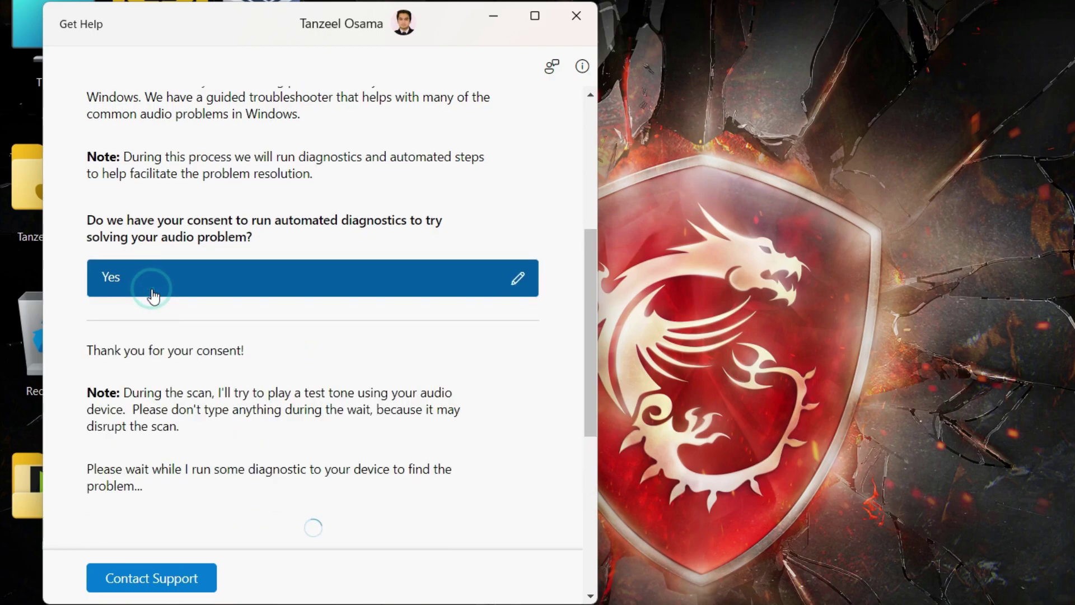
scroll(235, 293, "down", 1)
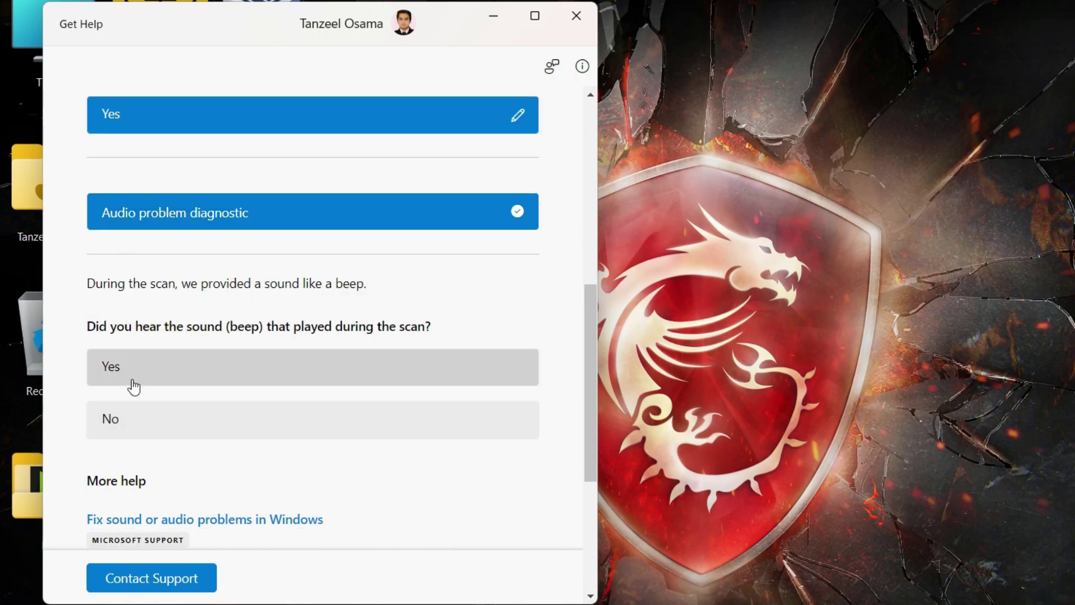
left_click(172, 424)
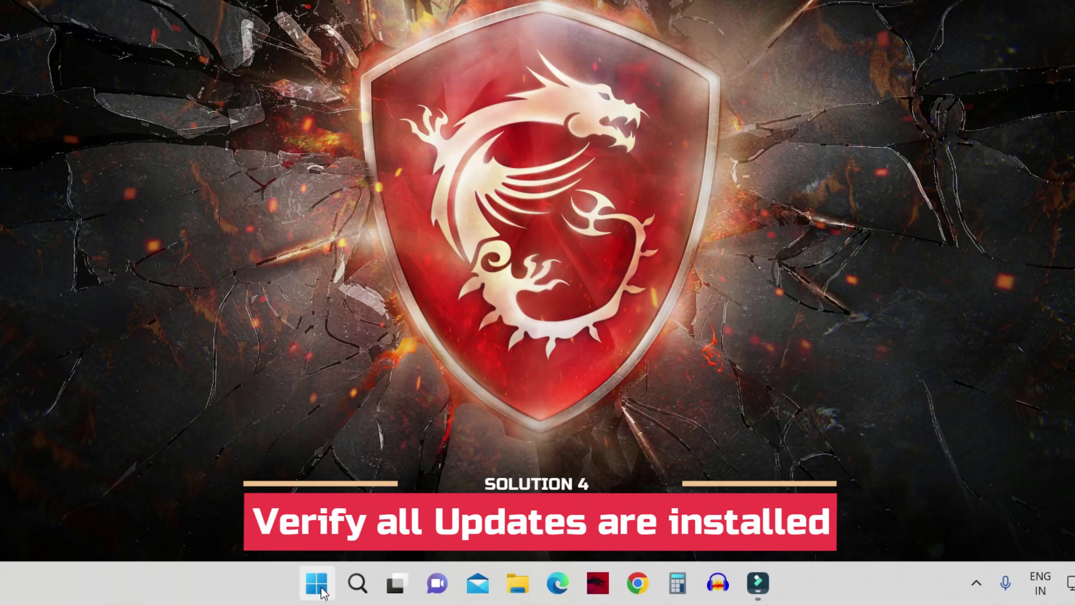
Install all pending Windows Updates in Settings, including the two Realtek components
right_click(321, 597)
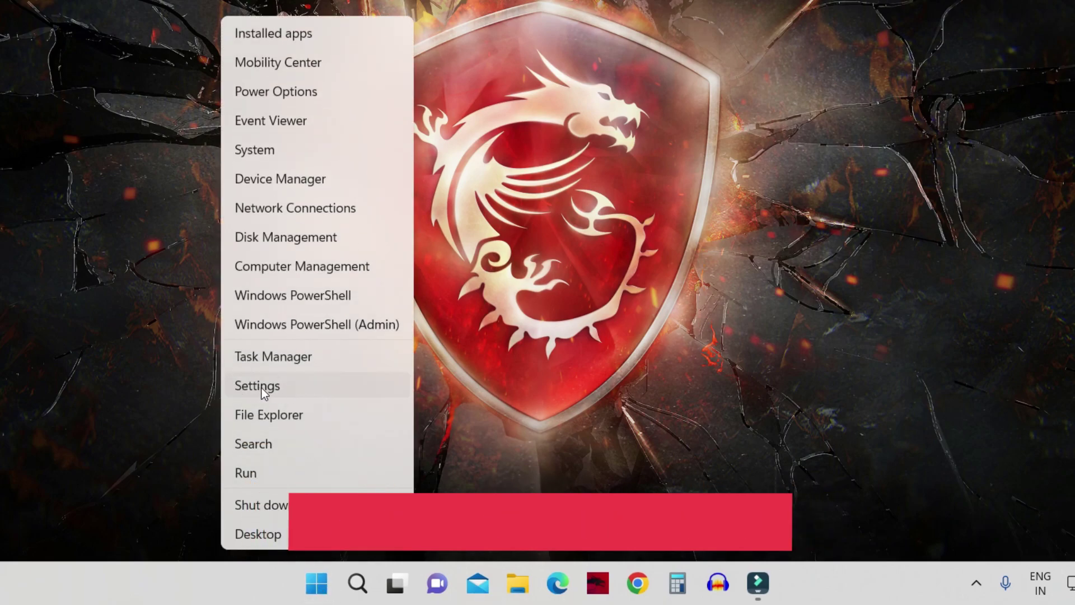
left_click(240, 386)
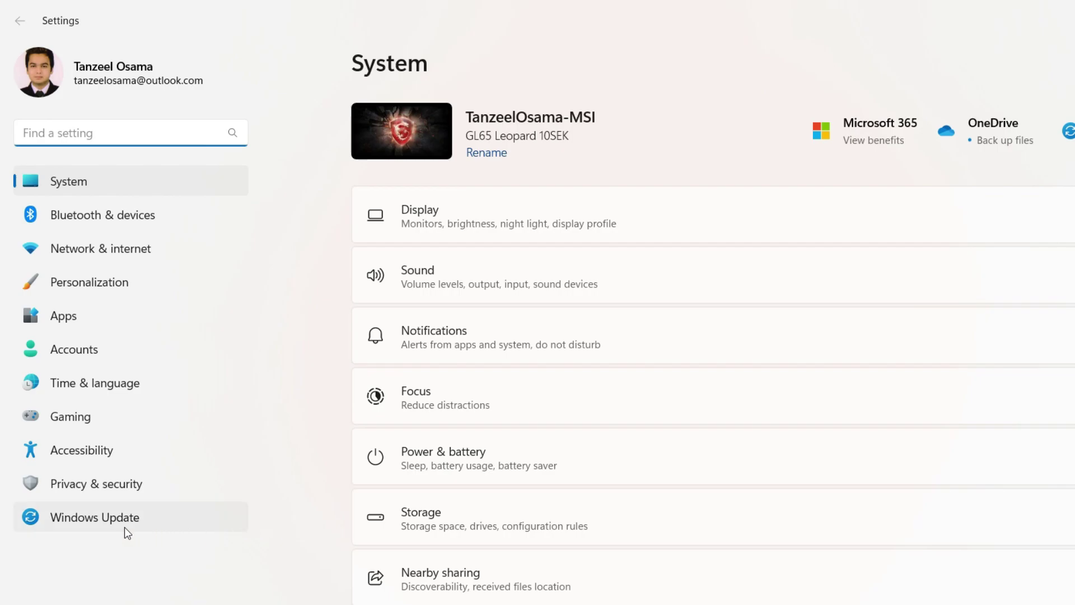
left_click(78, 527)
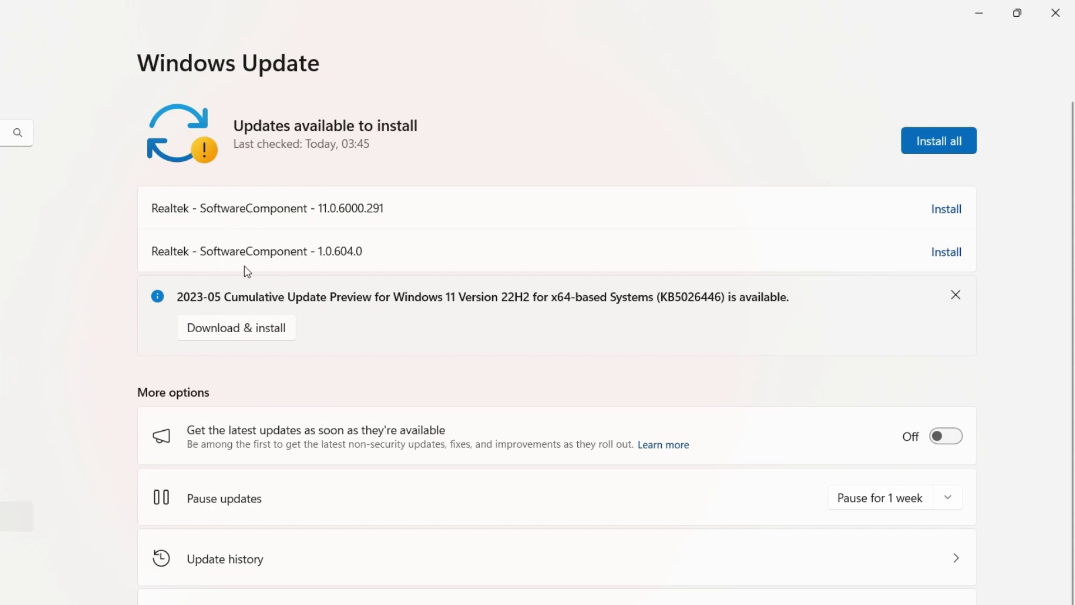
left_click(948, 141)
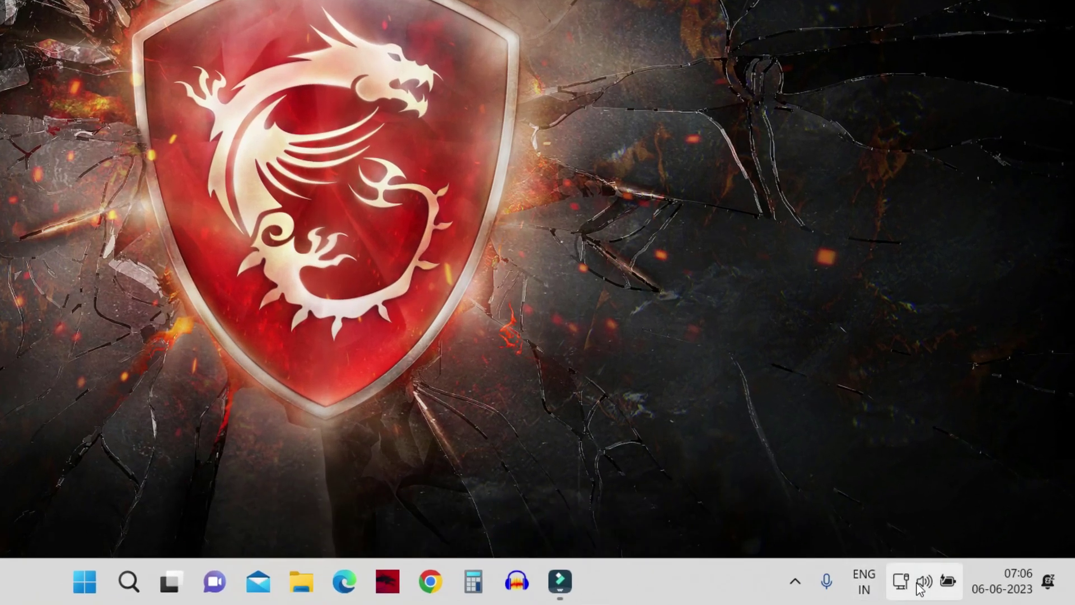
Open the Volume mixer and mute, then unmute, the overall system volume
right_click(926, 583)
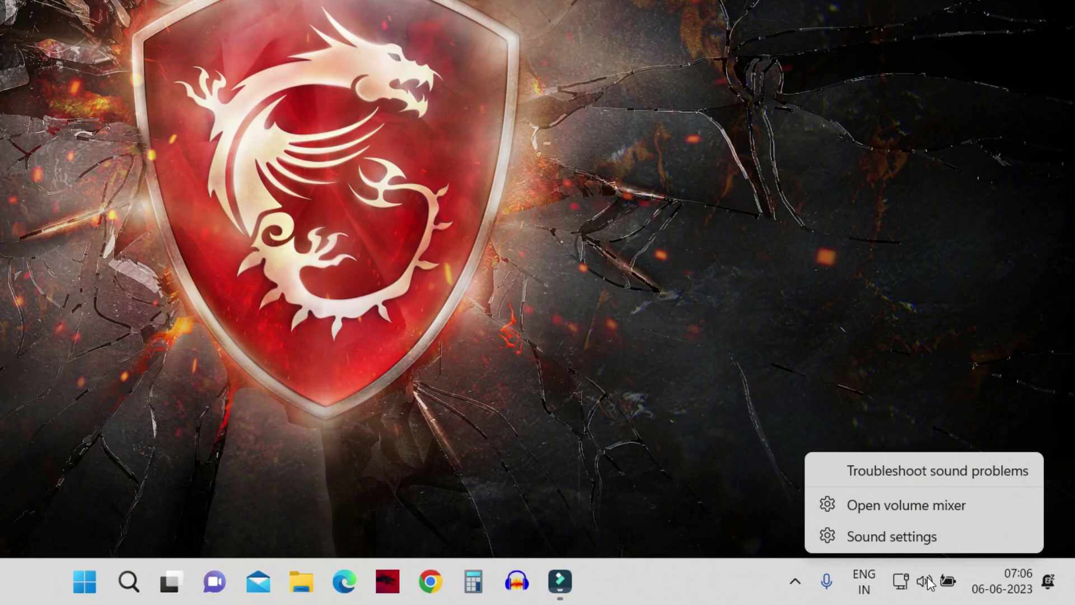
left_click(881, 514)
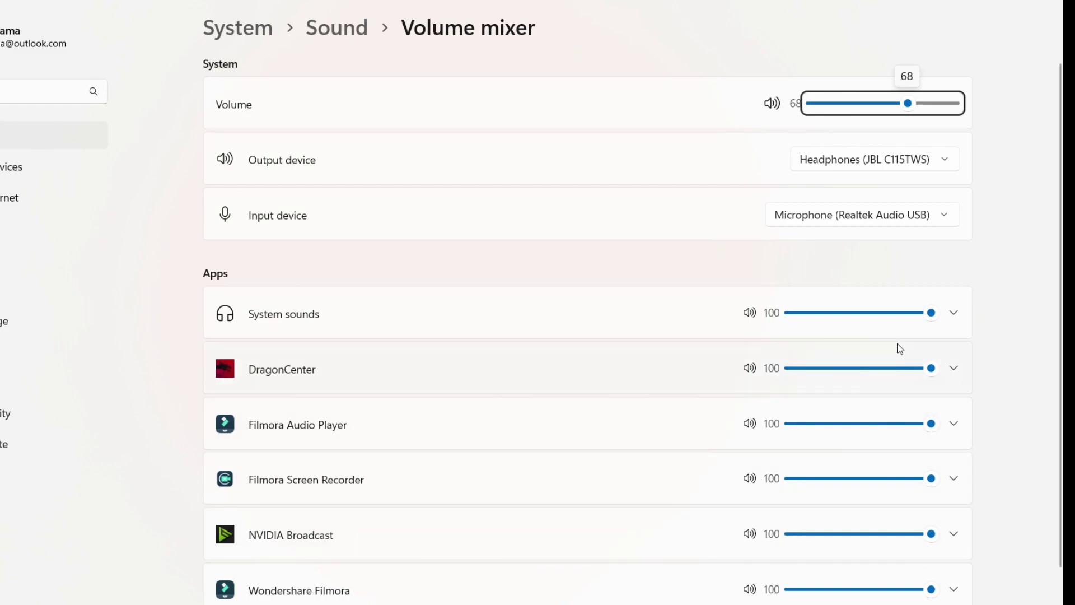
left_click(772, 103)
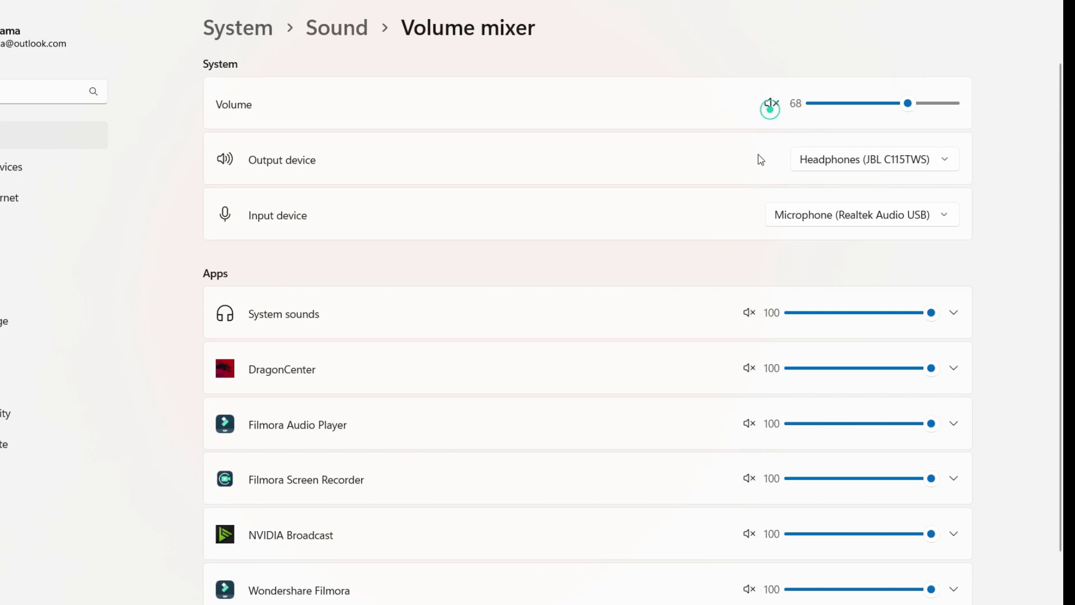
left_click(772, 103)
Mute and unmute System sounds and DragonCenter in the Volume mixer
scroll(604, 343, "down", 2)
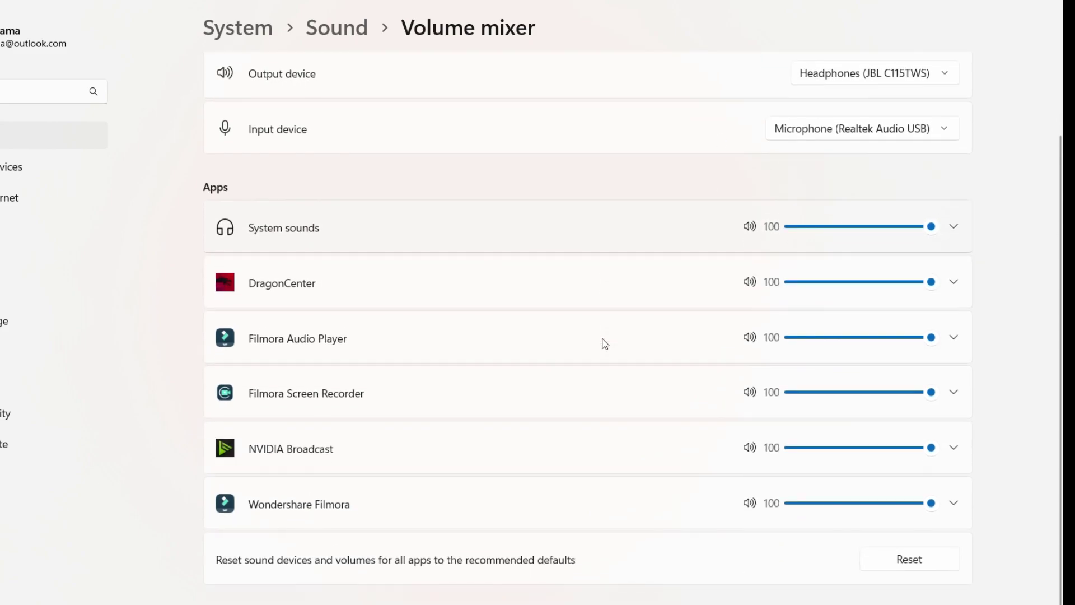
left_click(747, 226)
left_click(746, 274)
left_click(750, 226)
left_click(746, 274)
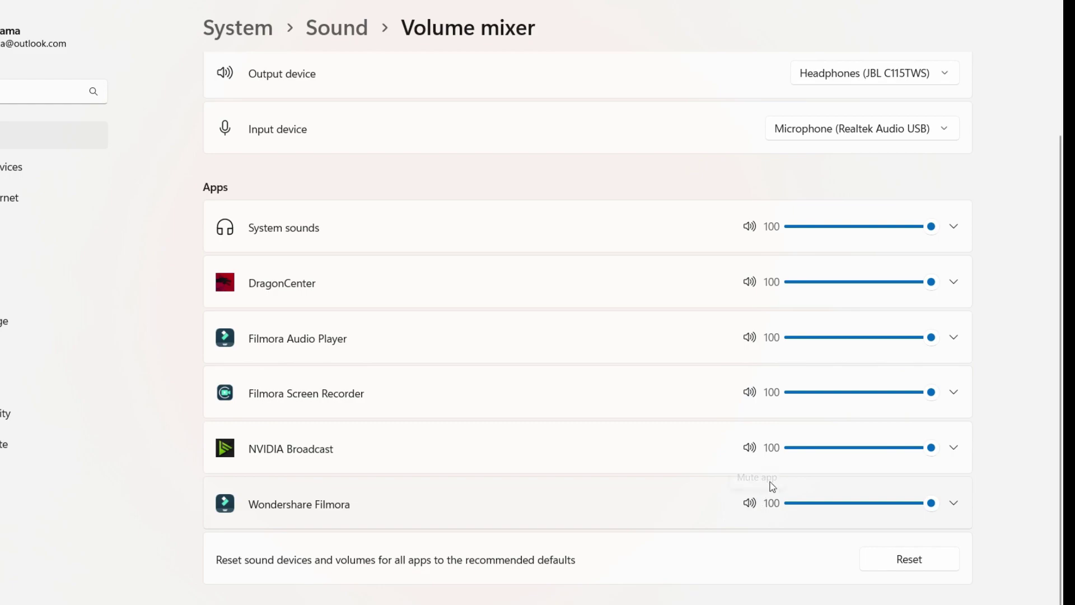
Check NVIDIA Broadcast's output device, leaving it on Default
left_click(953, 449)
scroll(952, 452, "down", 2)
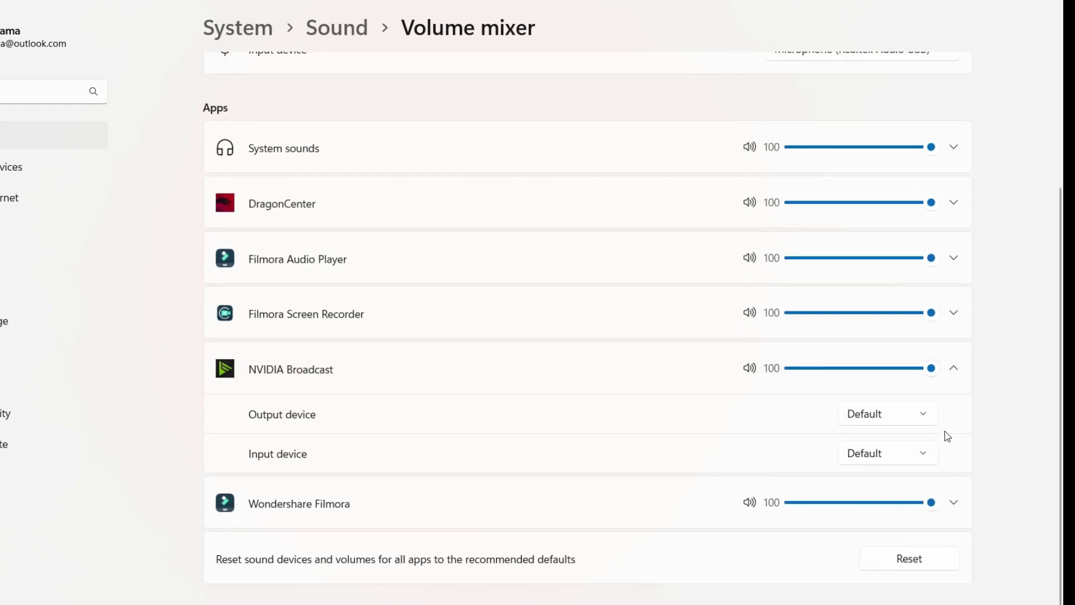
left_click(917, 415)
left_click(917, 415)
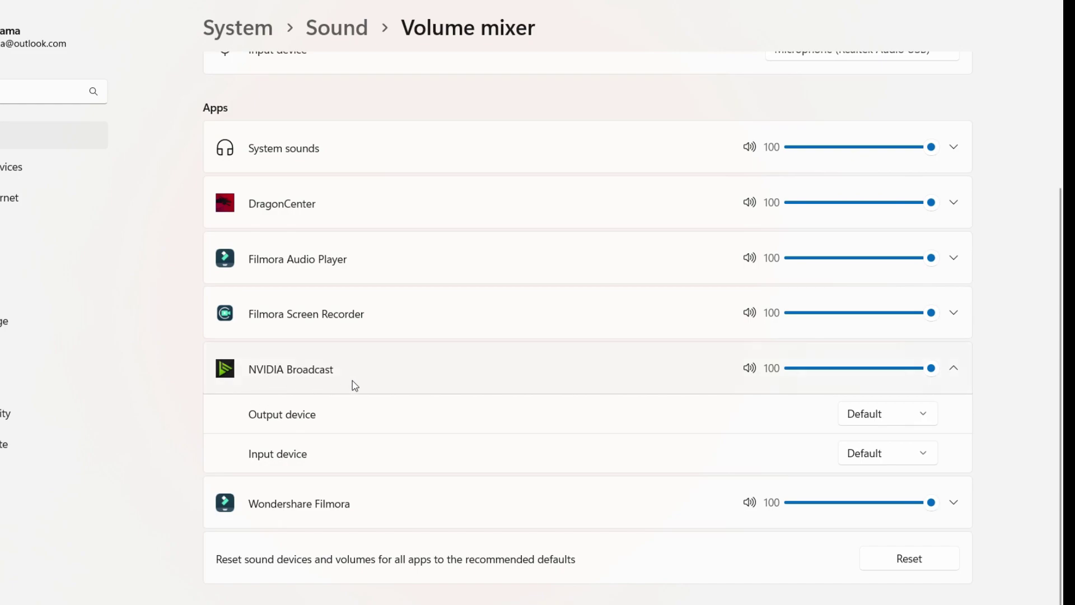
left_click(872, 425)
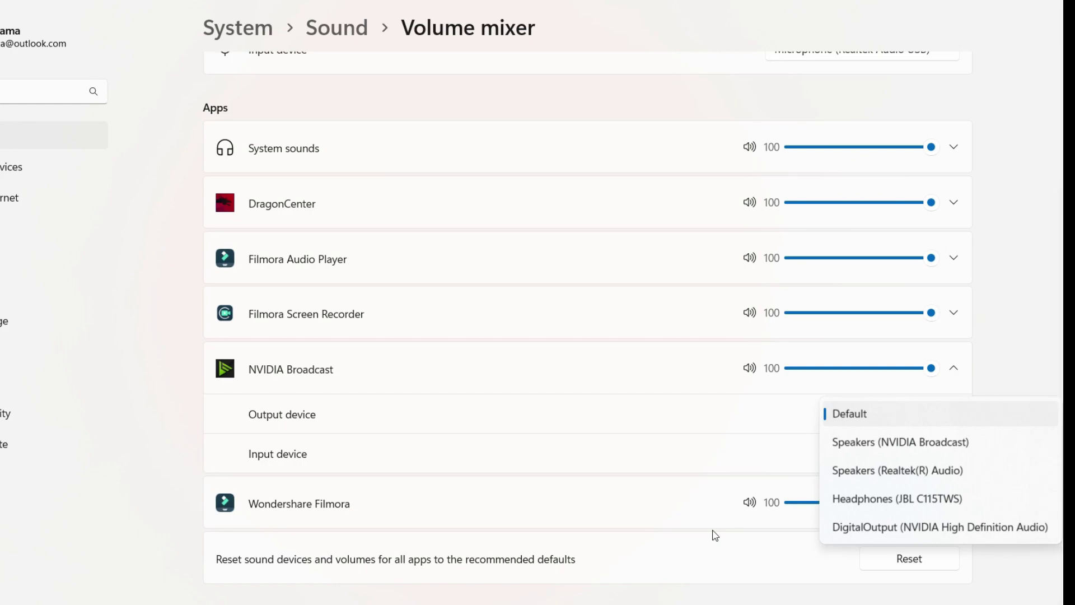
left_click(985, 350)
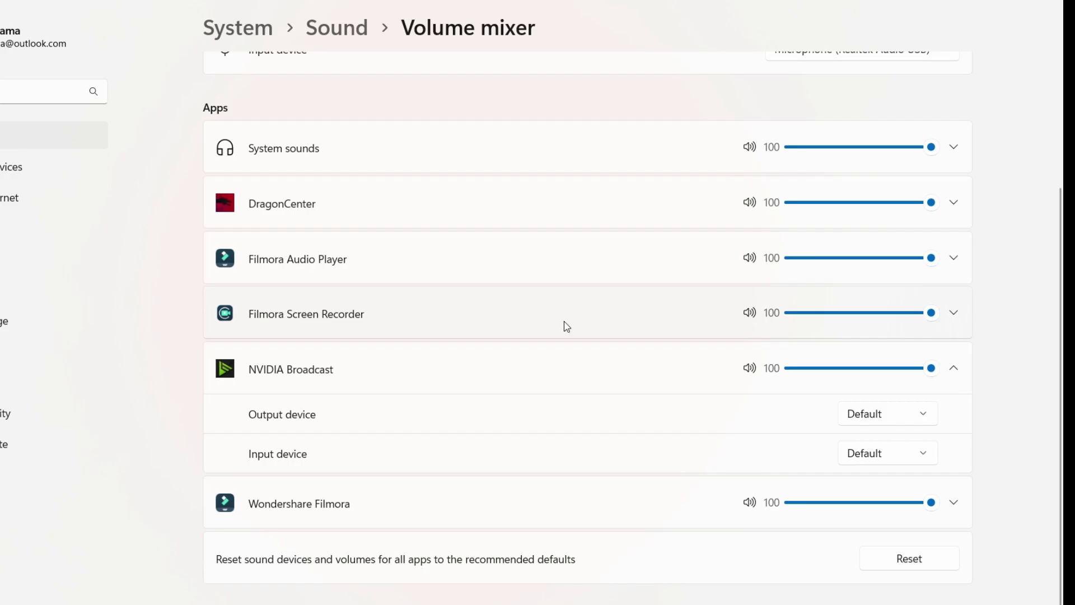
Inspect device settings for Filmora, DragonCenter, System sounds and Wondershare Filmora, all on default devices
left_click(964, 319)
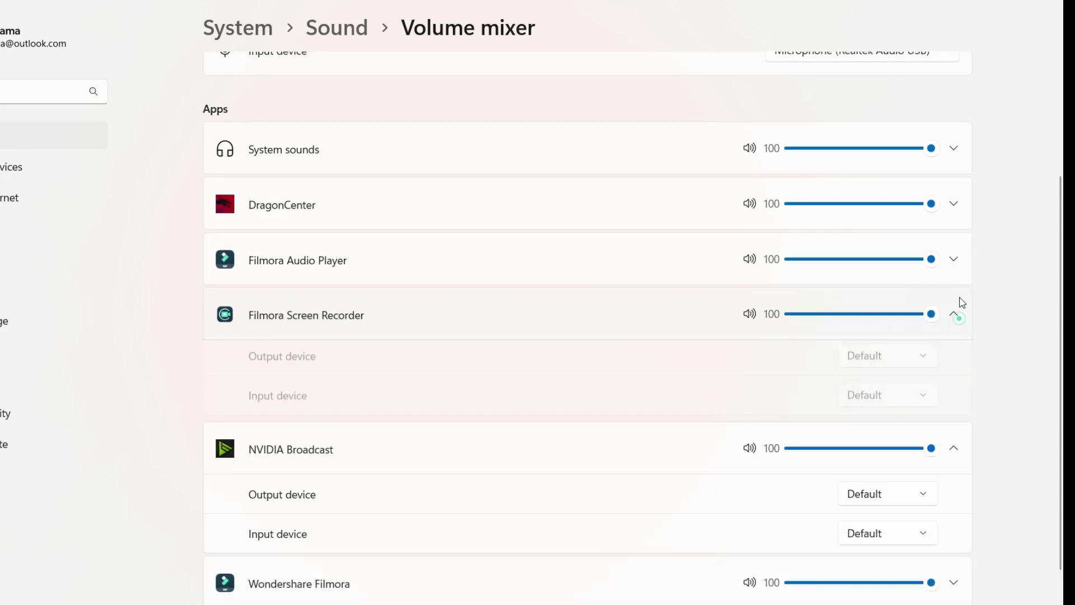
left_click(961, 258)
left_click(955, 202)
left_click(952, 147)
scroll(924, 291, "down", 1)
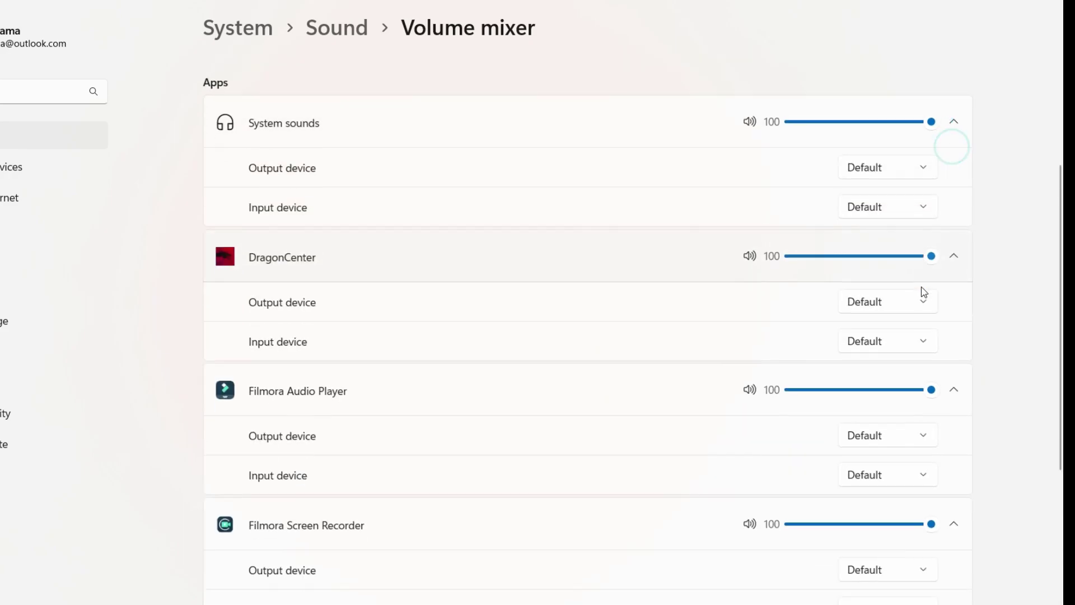
scroll(922, 292, "down", 5)
left_click(957, 499)
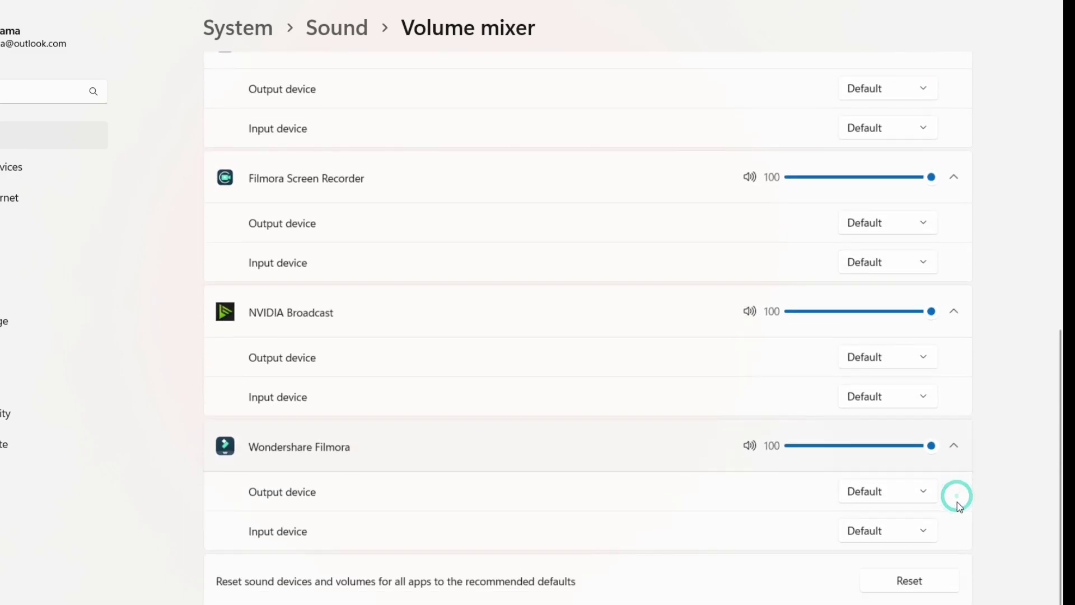
scroll(959, 505, "down", 1)
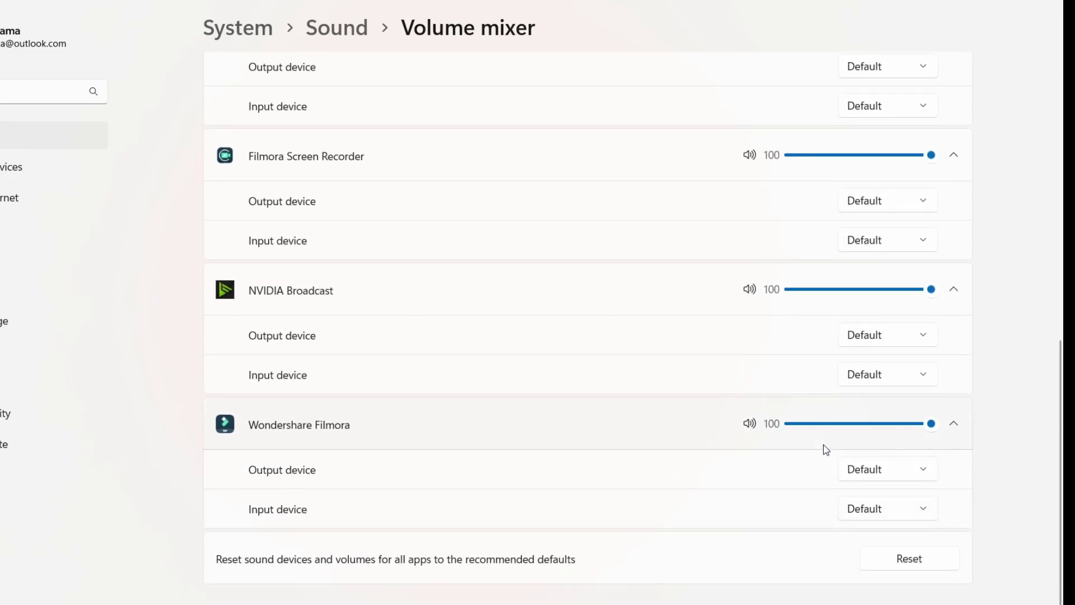
scroll(825, 449, "up", 10)
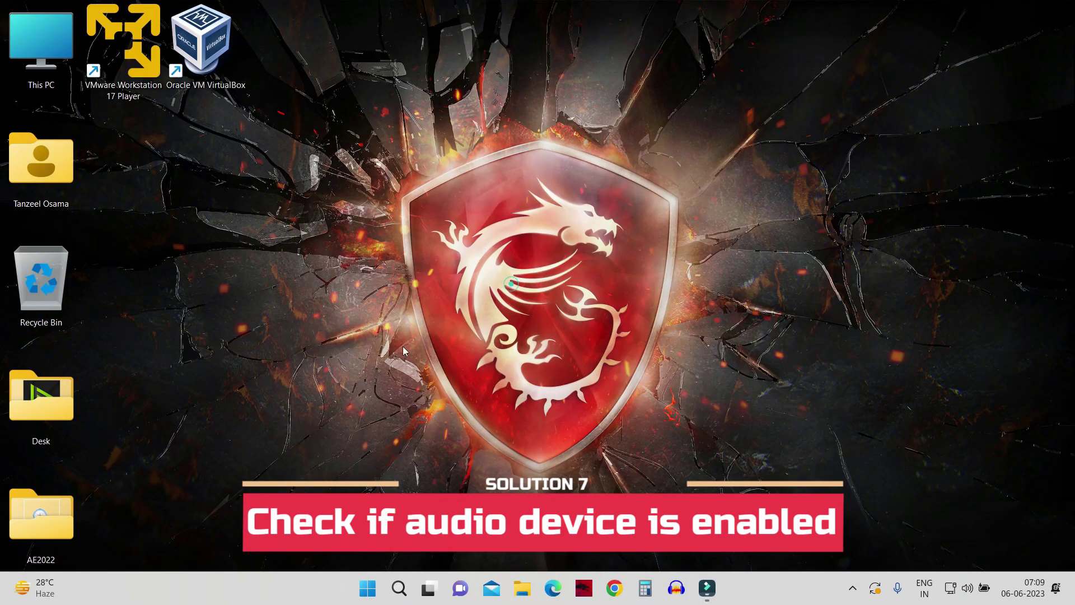
right_click(364, 591)
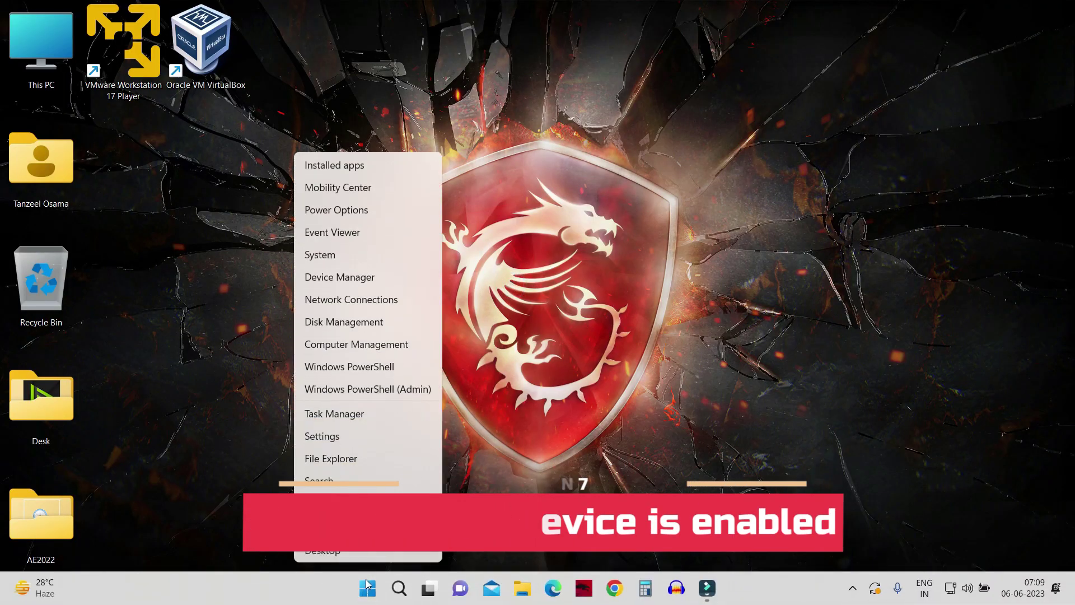
left_click(319, 442)
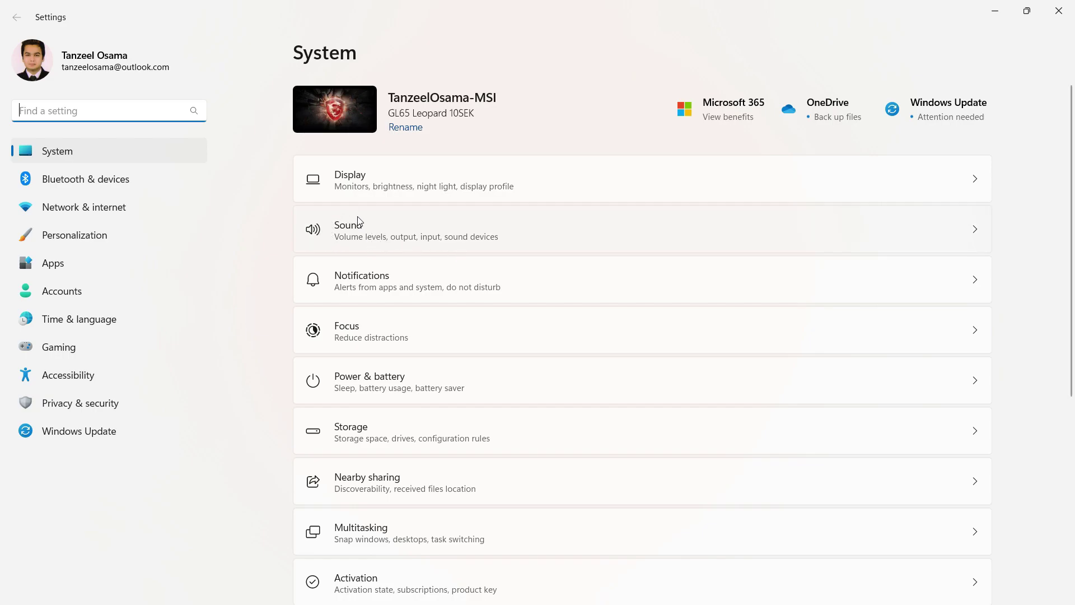
left_click(349, 242)
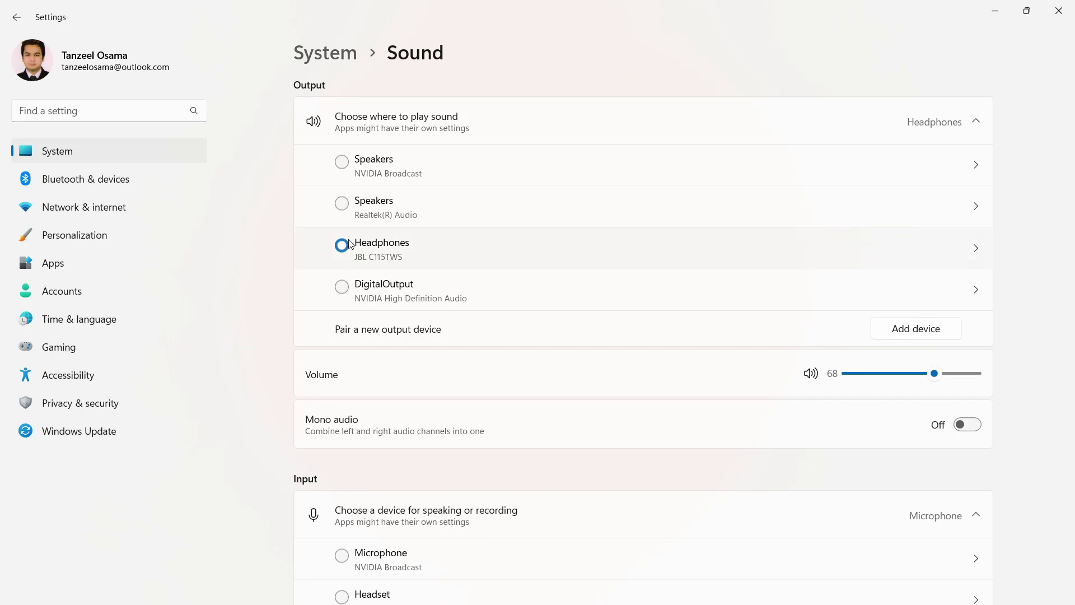
scroll(349, 244, "down", 10)
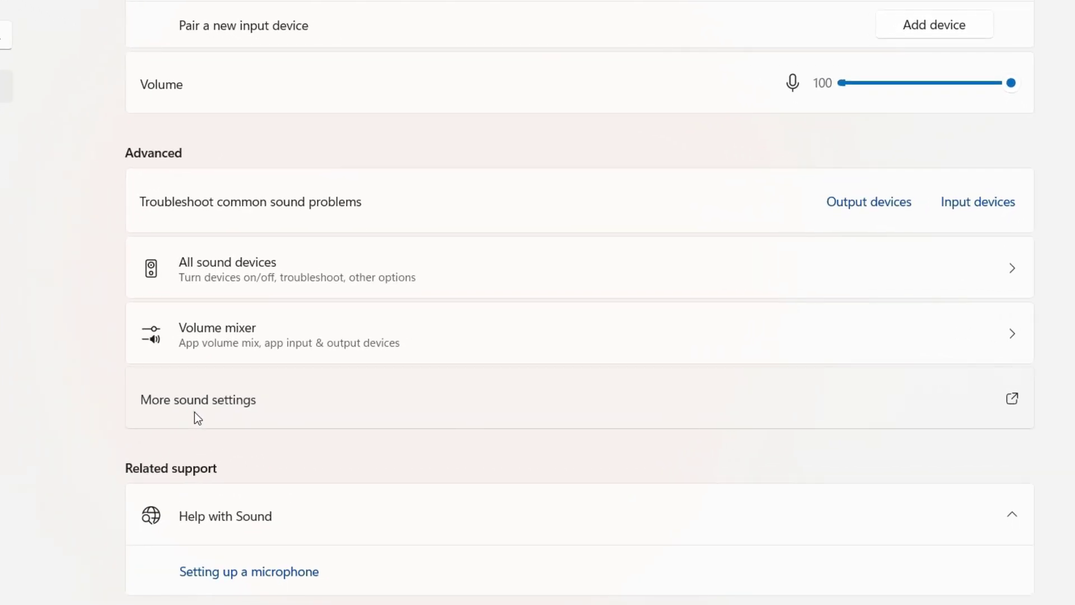
left_click(194, 413)
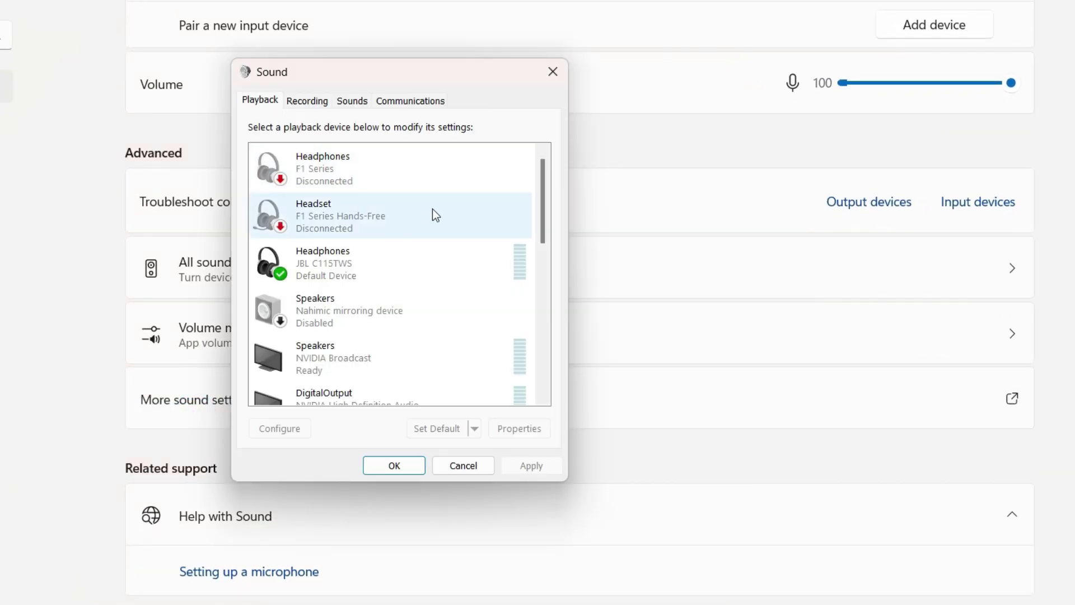
scroll(419, 277, "down", 1)
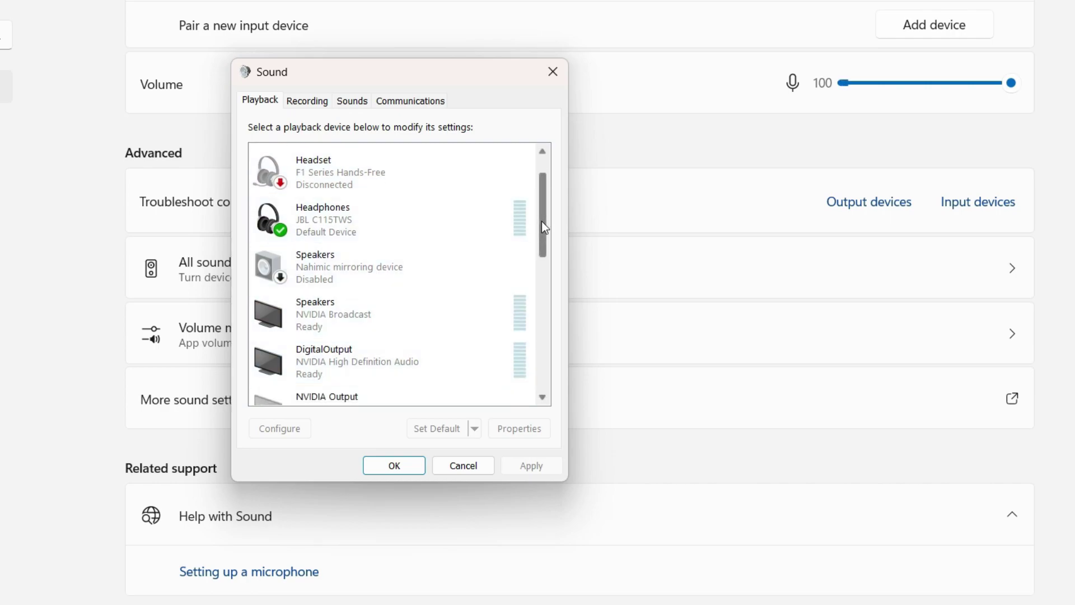
scroll(542, 227, "down", 10)
scroll(502, 271, "up", 10)
left_click(468, 294)
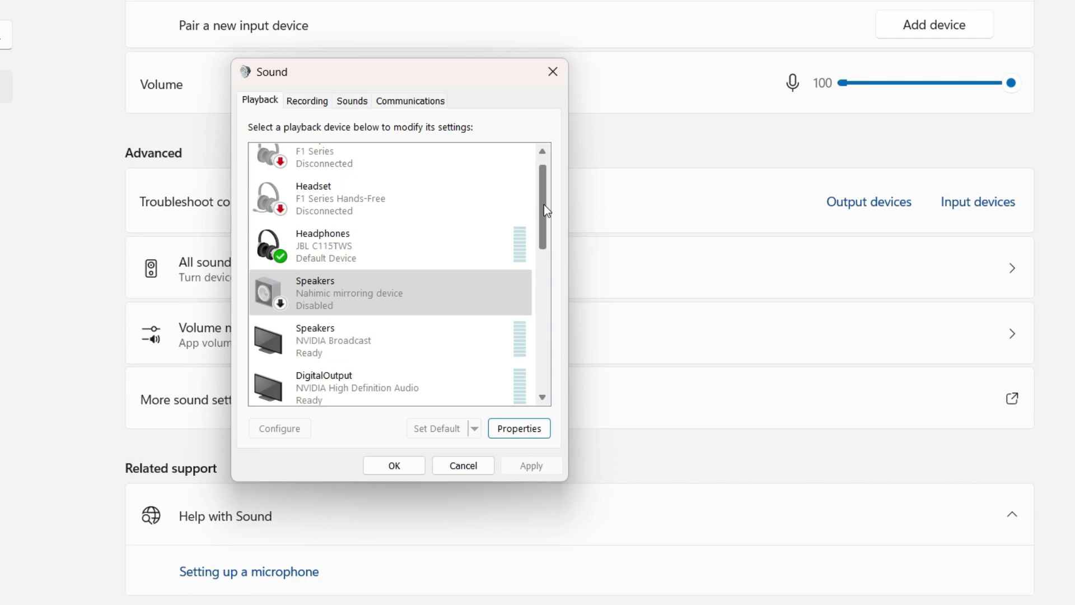
left_click_drag(543, 203, 549, 275)
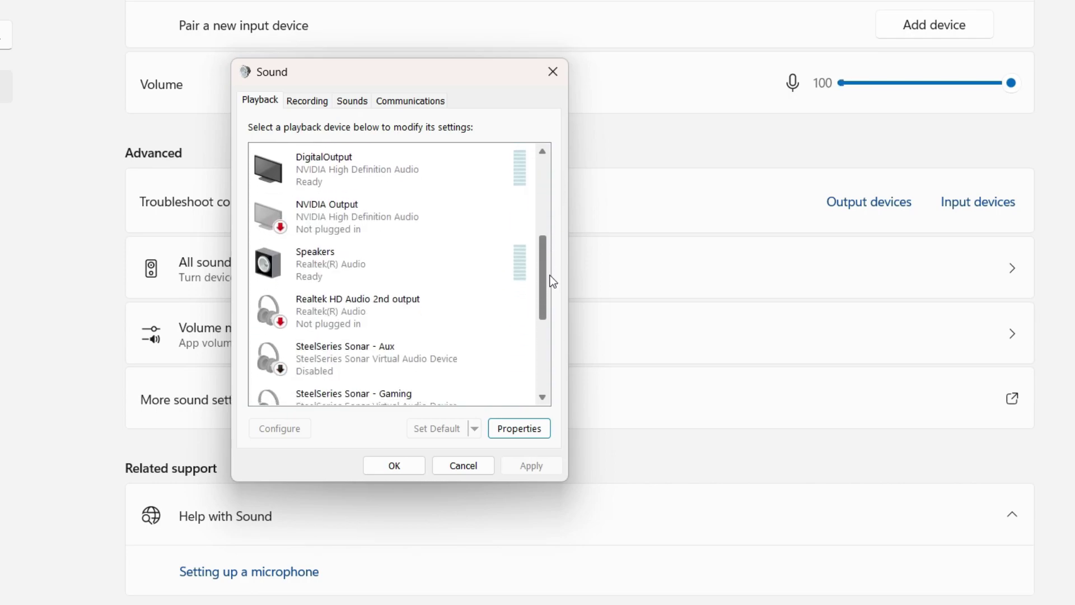
left_click(333, 272)
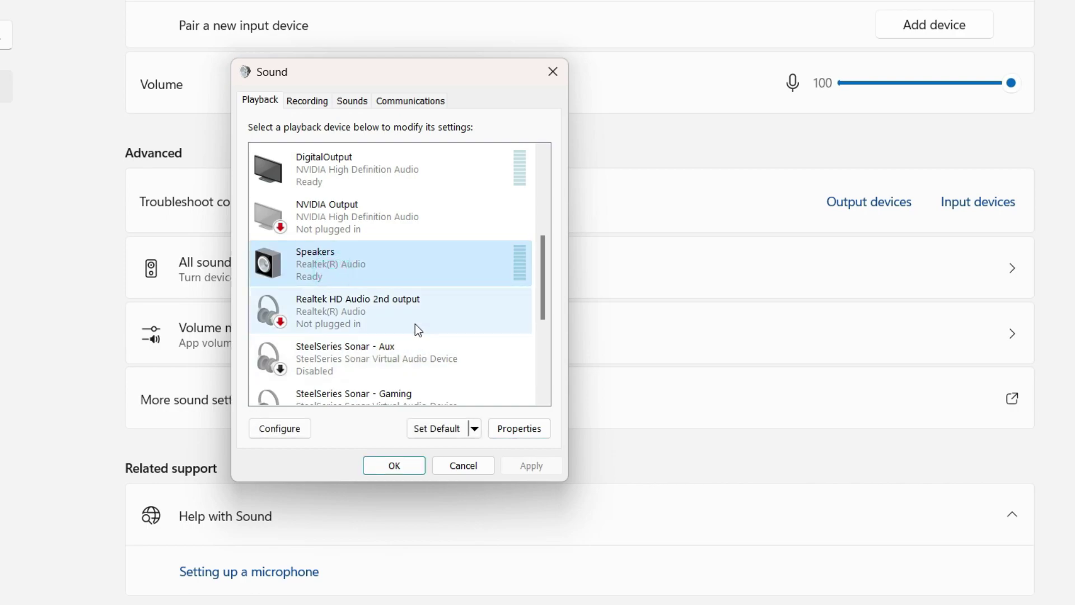
left_click(516, 428)
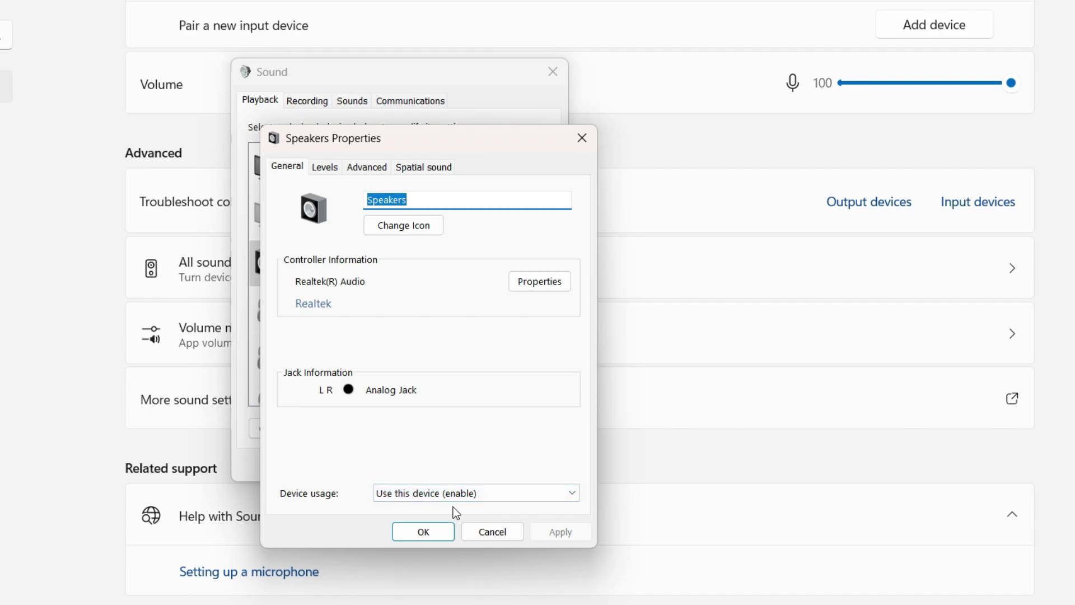
key("Return")
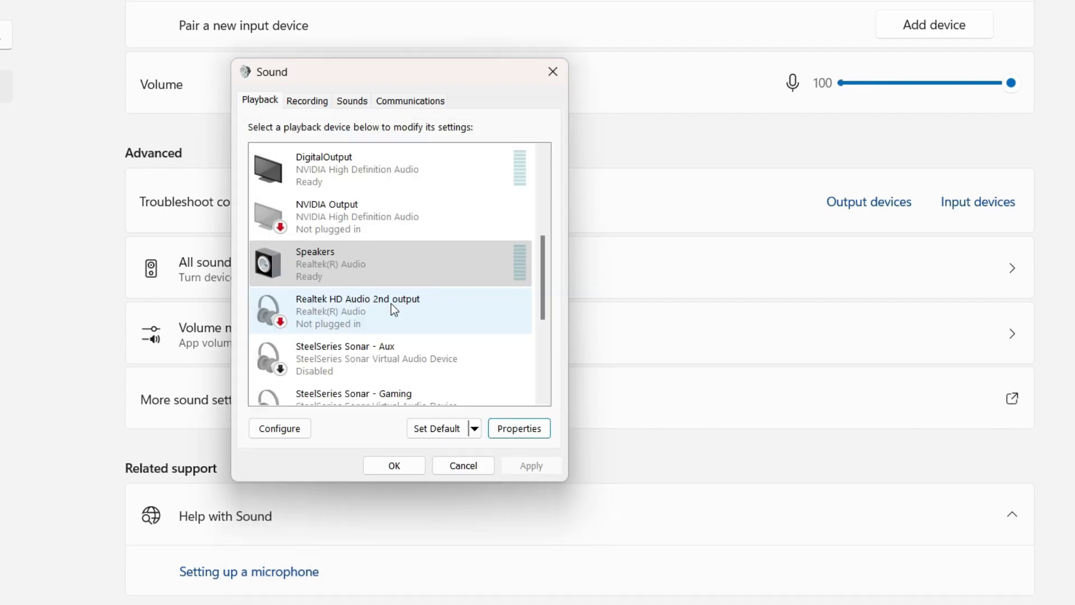
scroll(476, 322, "up", 5)
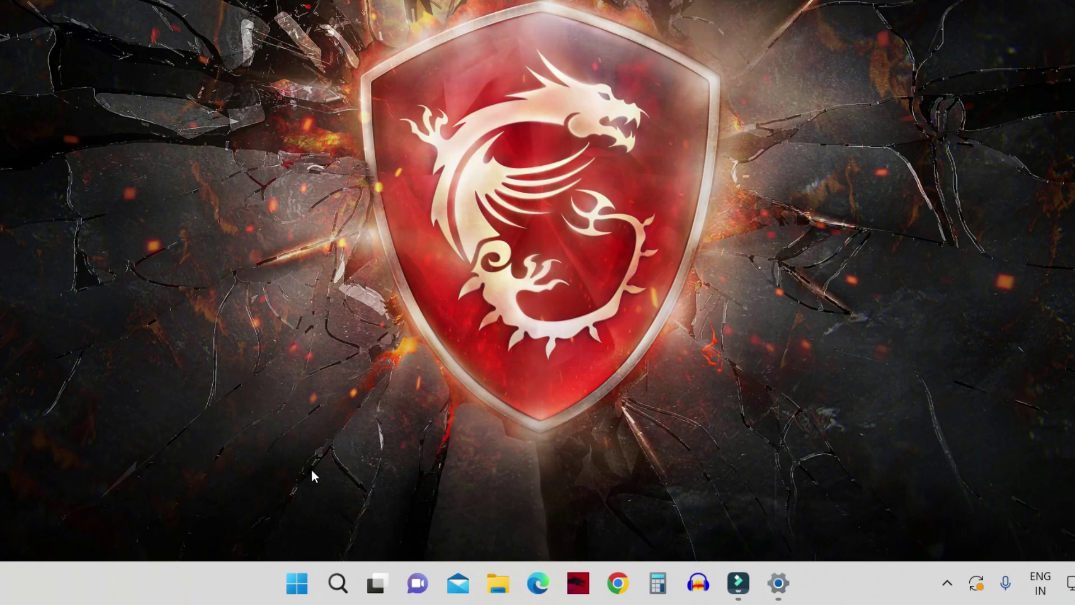
Open Device Manager, expand Sound, video and game controllers, and select Realtek(R) Audio
right_click(290, 588)
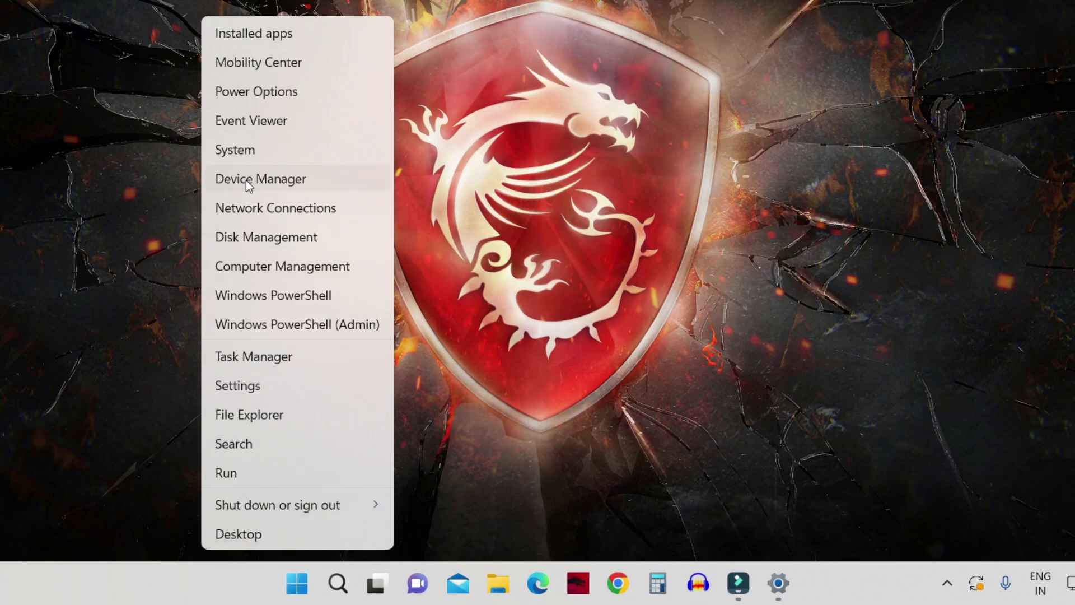
left_click(271, 180)
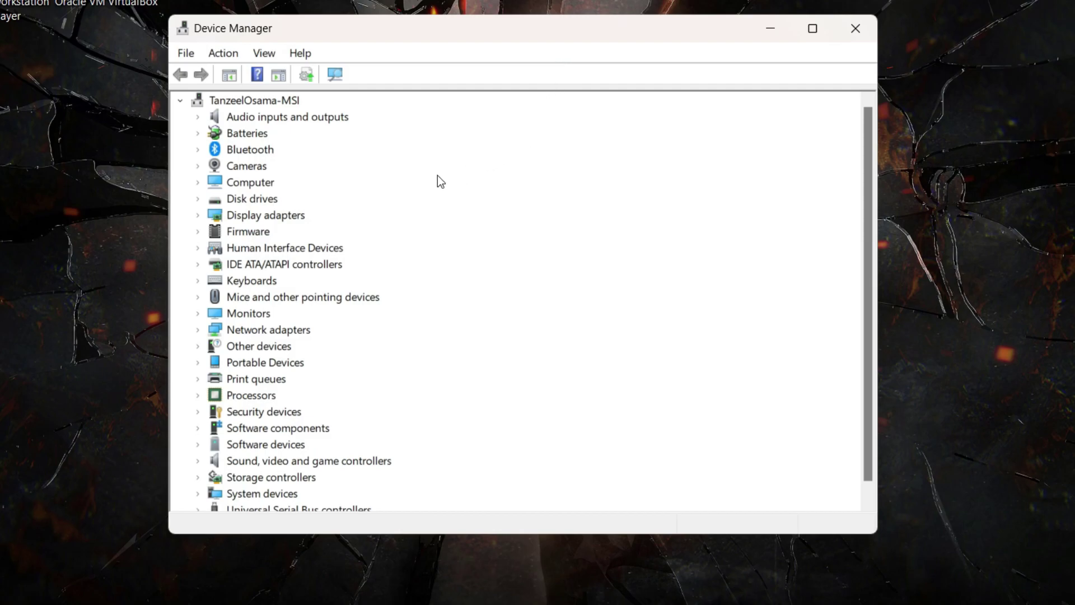
scroll(262, 422, "down", 1)
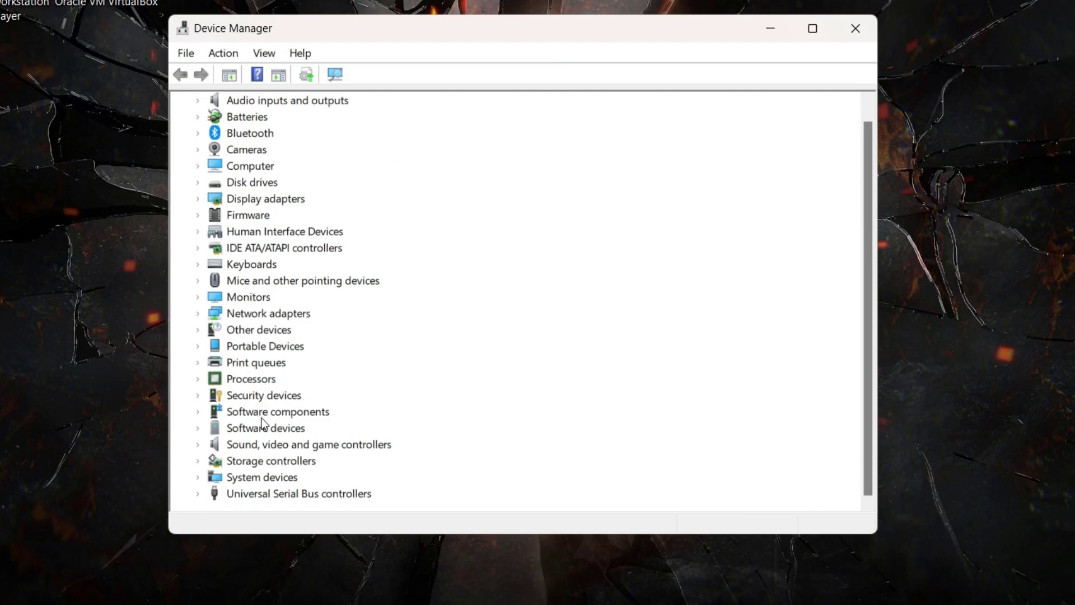
left_click(198, 445)
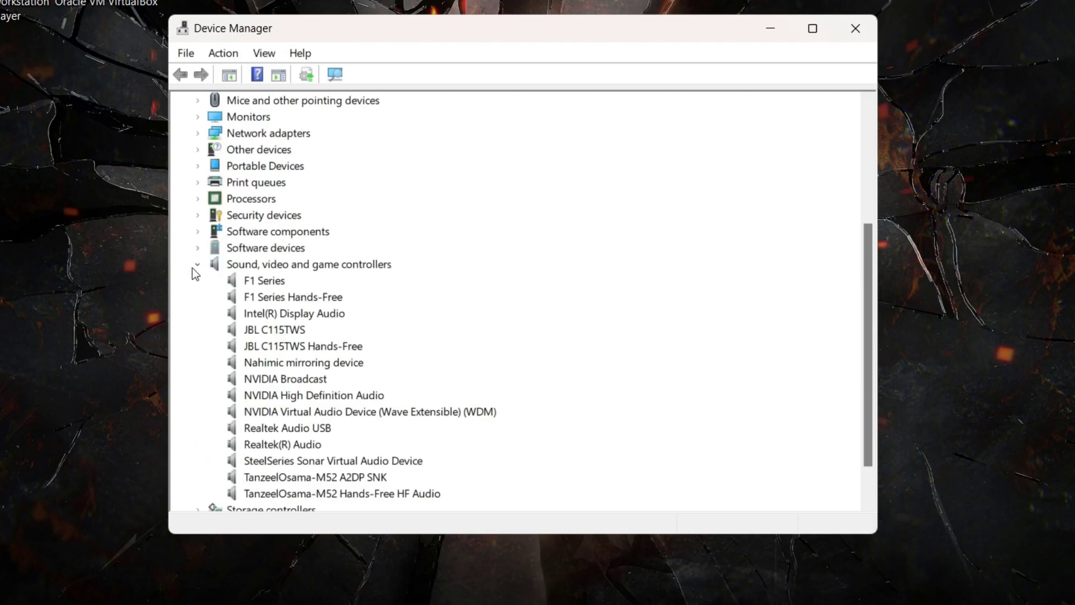
scroll(200, 267, "down", 1)
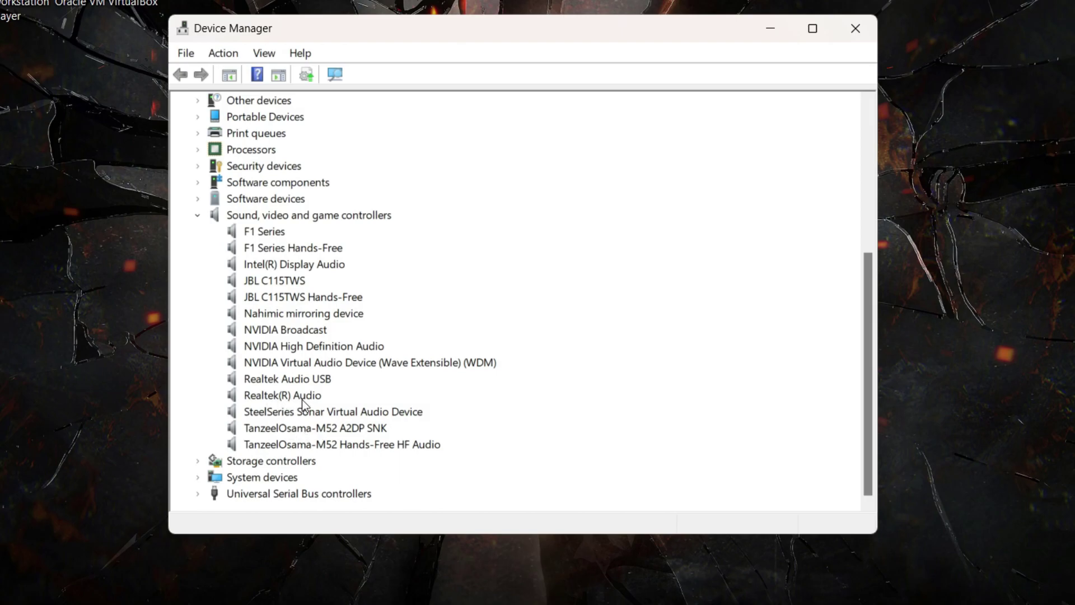
left_click(318, 396)
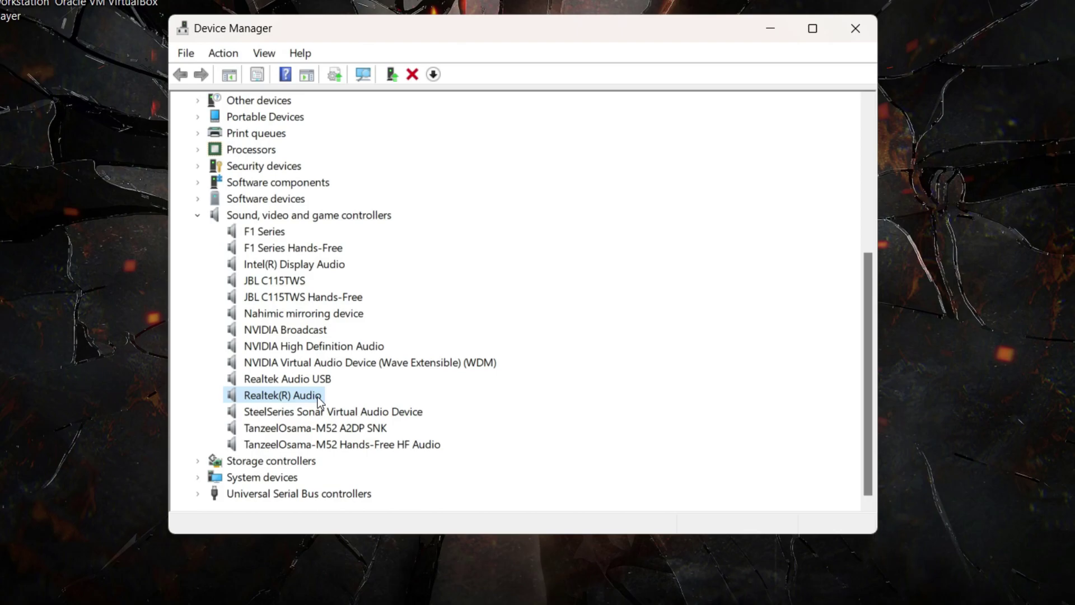
Search automatically for a Realtek(R) Audio driver update, then close the already-up-to-date result
right_click(297, 395)
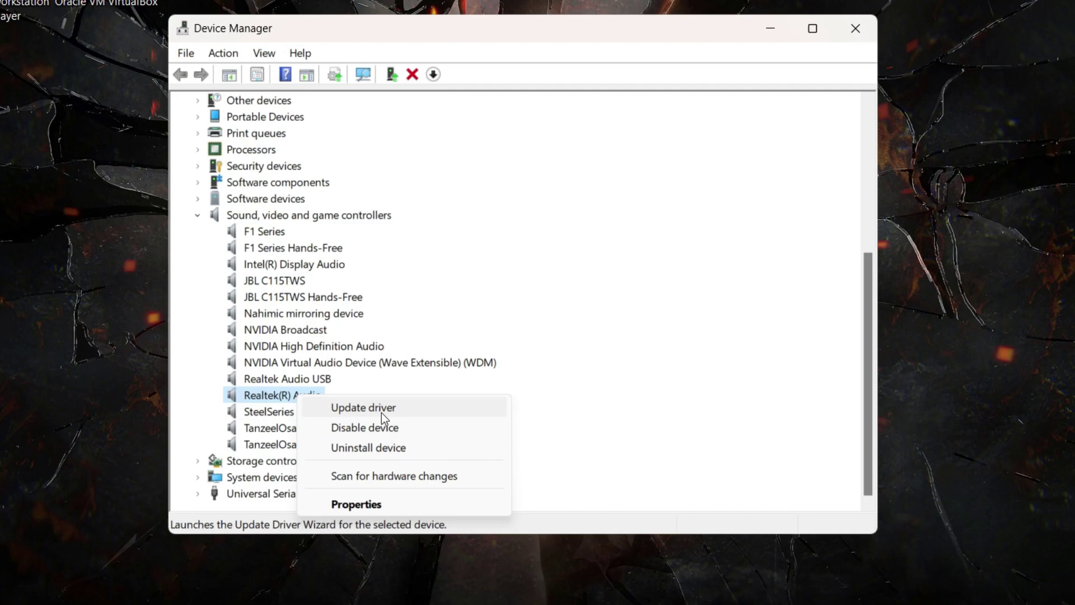
left_click(407, 413)
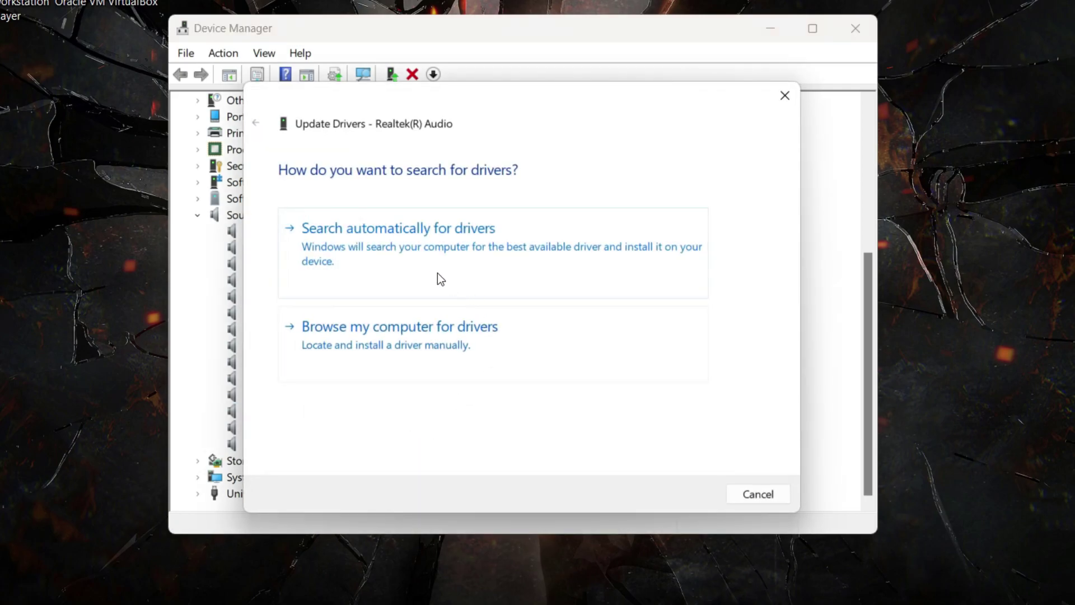
left_click(339, 255)
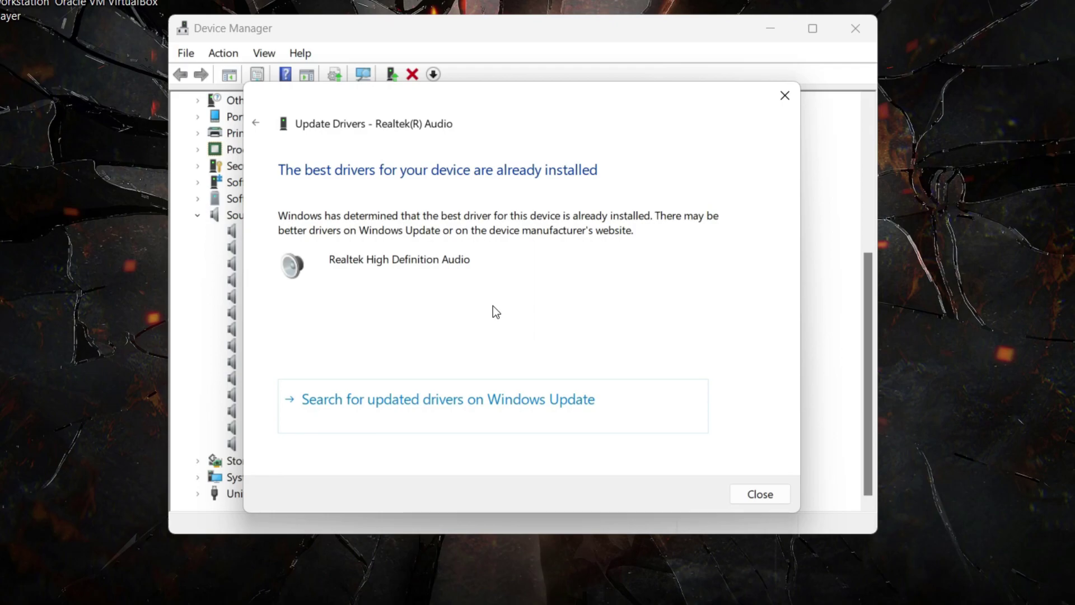
left_click(761, 494)
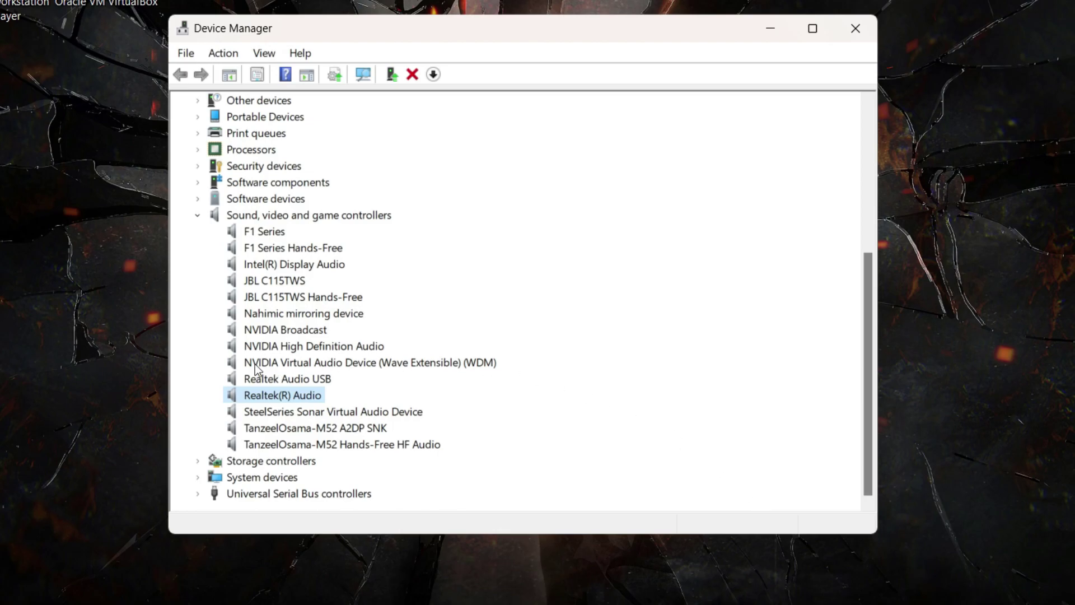
Search automatically for a JBL C115TWS driver update, then close the already-up-to-date result
right_click(291, 280)
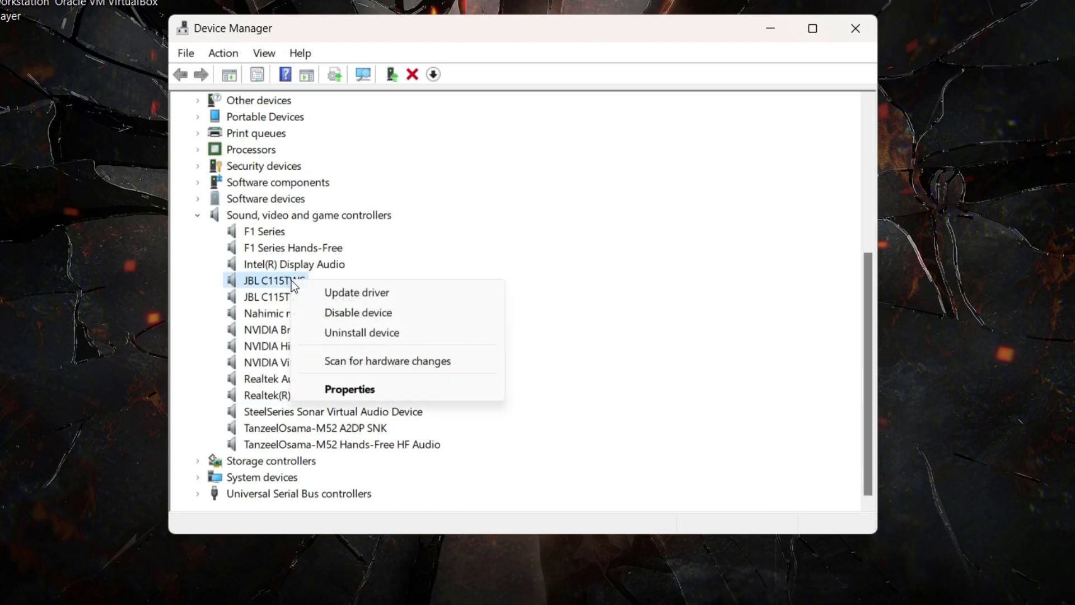
left_click(308, 289)
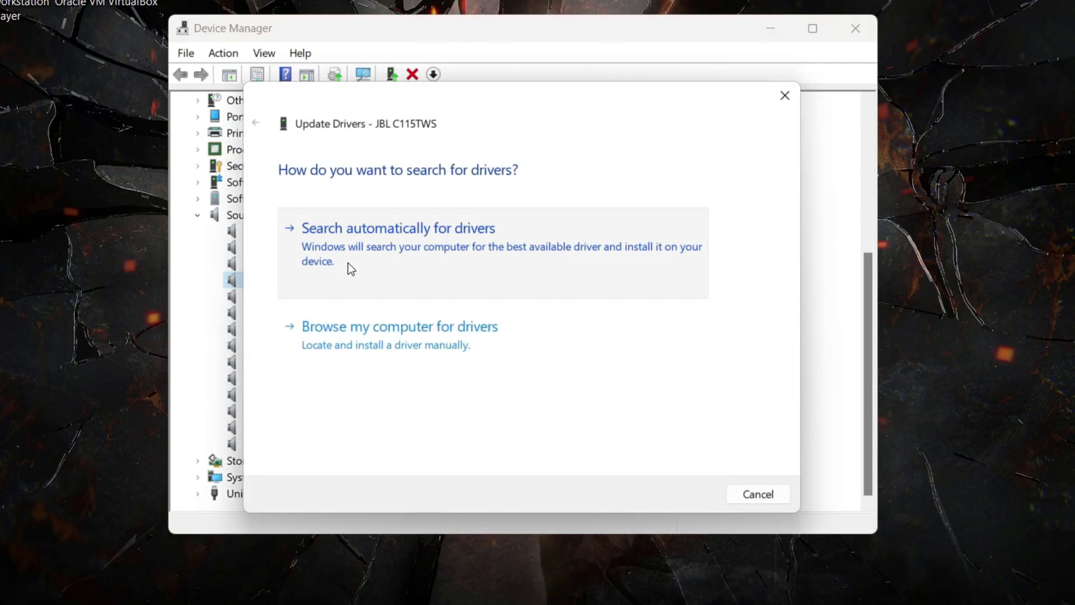
left_click(348, 263)
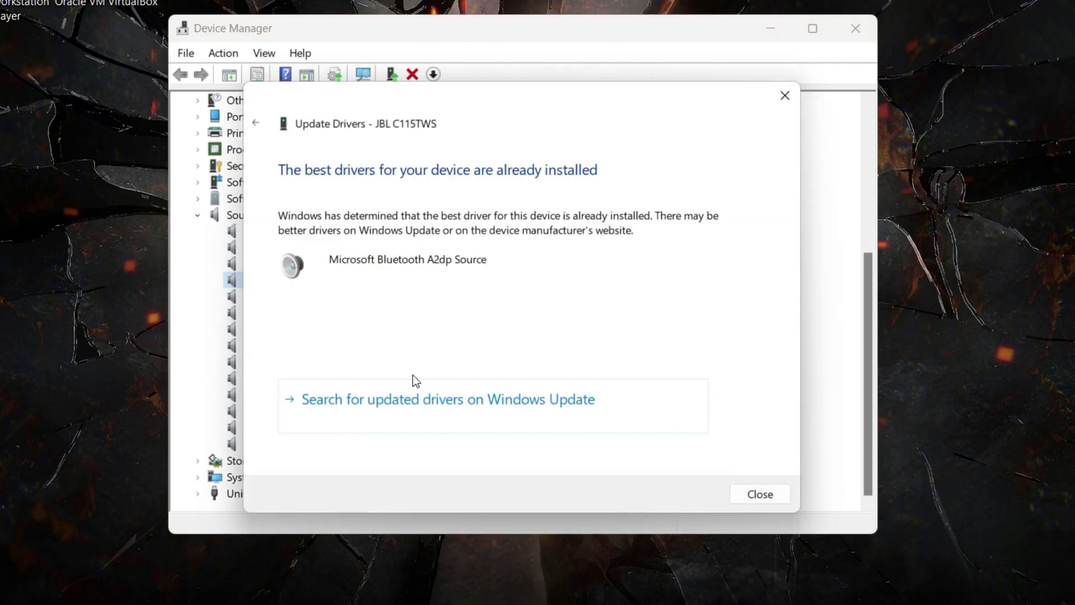
left_click(753, 492)
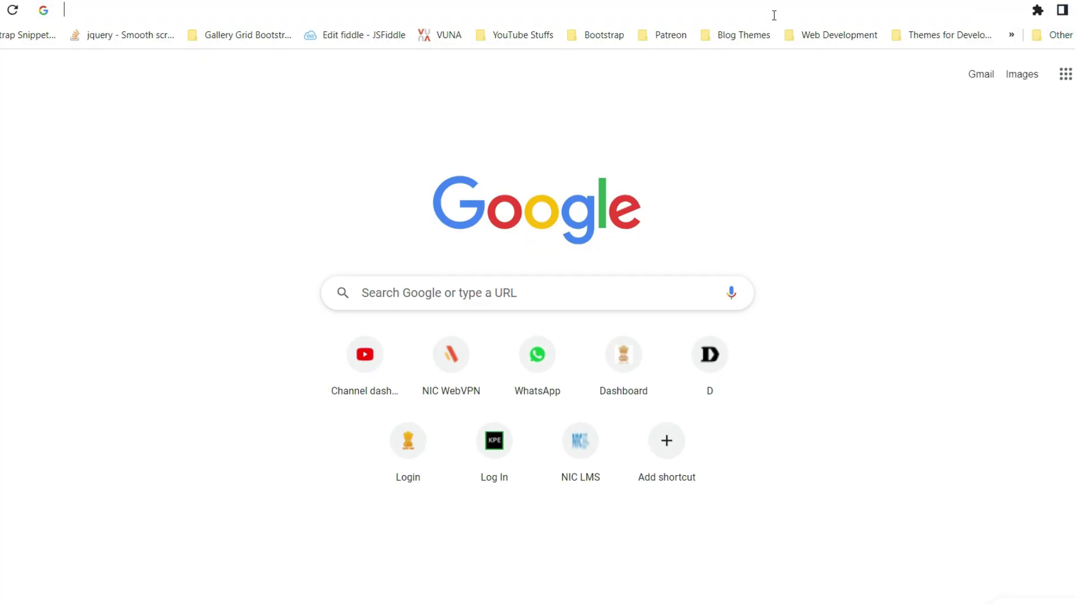
Search Google for 'msi gl65 leopard drivers' from Chrome's address bar
left_click(774, 15)
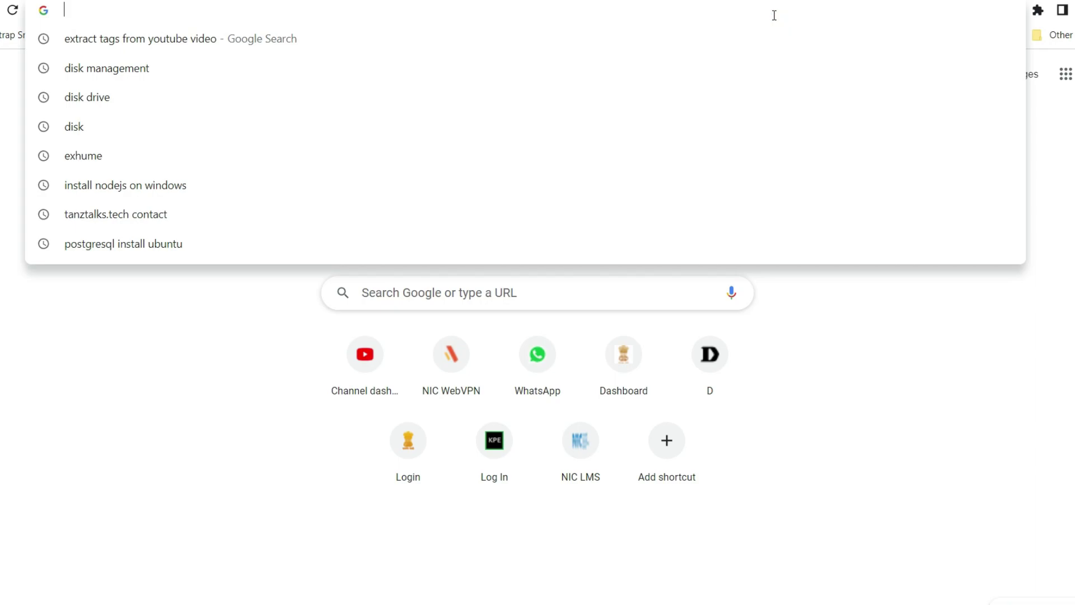
type("msi ")
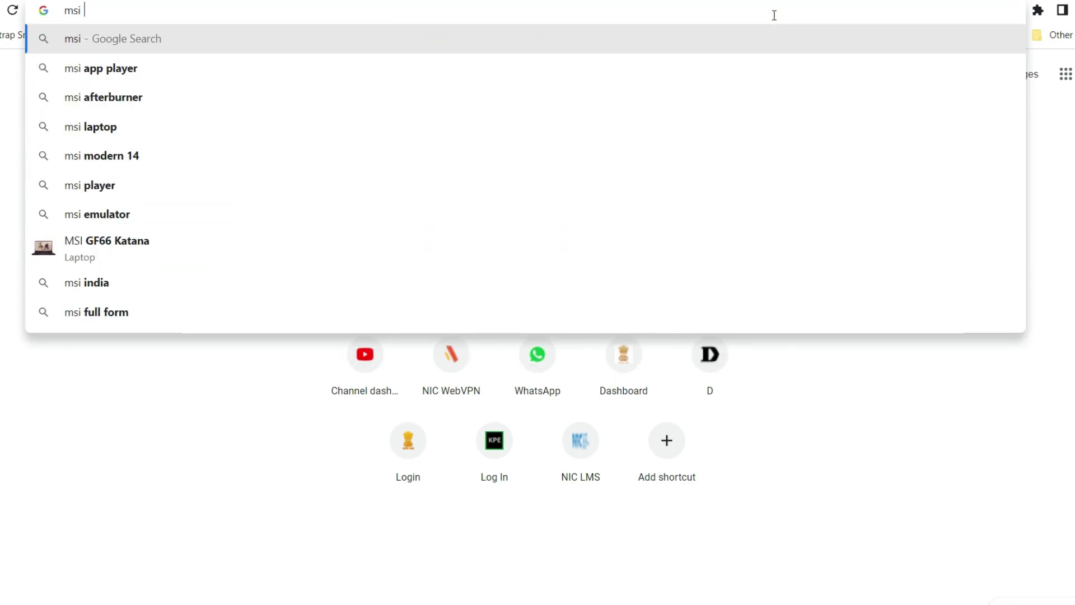
type("gl65 ")
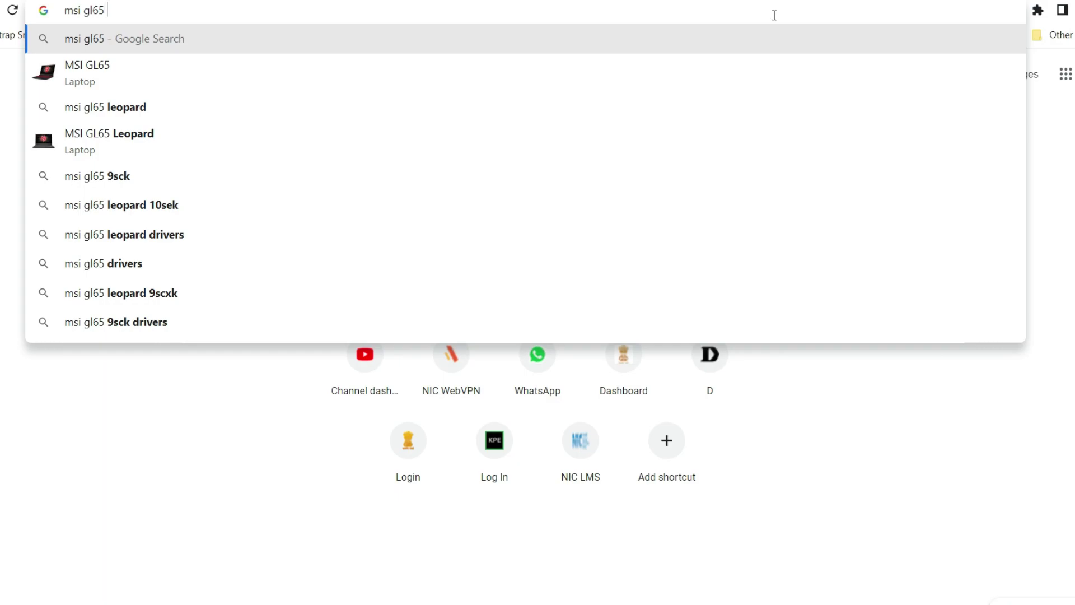
type("leopard")
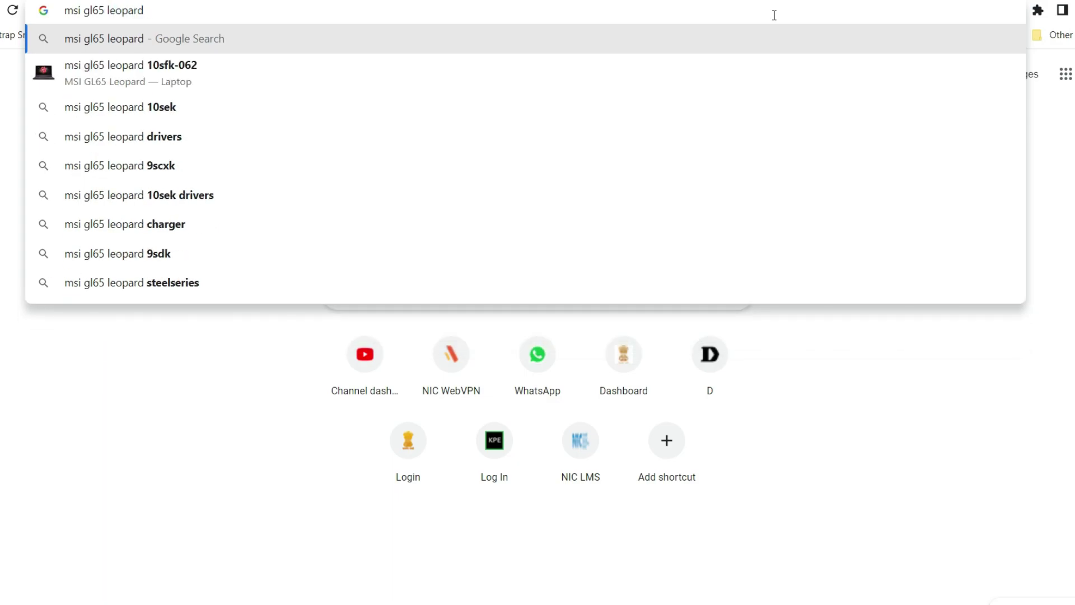
key("Down")
key("Down")
key("Down")
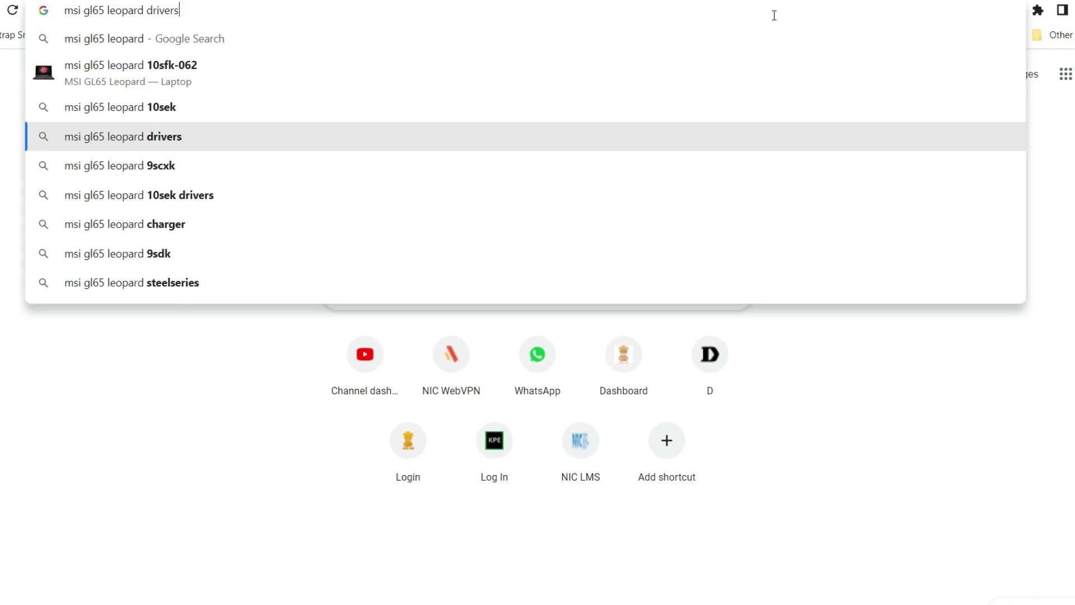
key("Return")
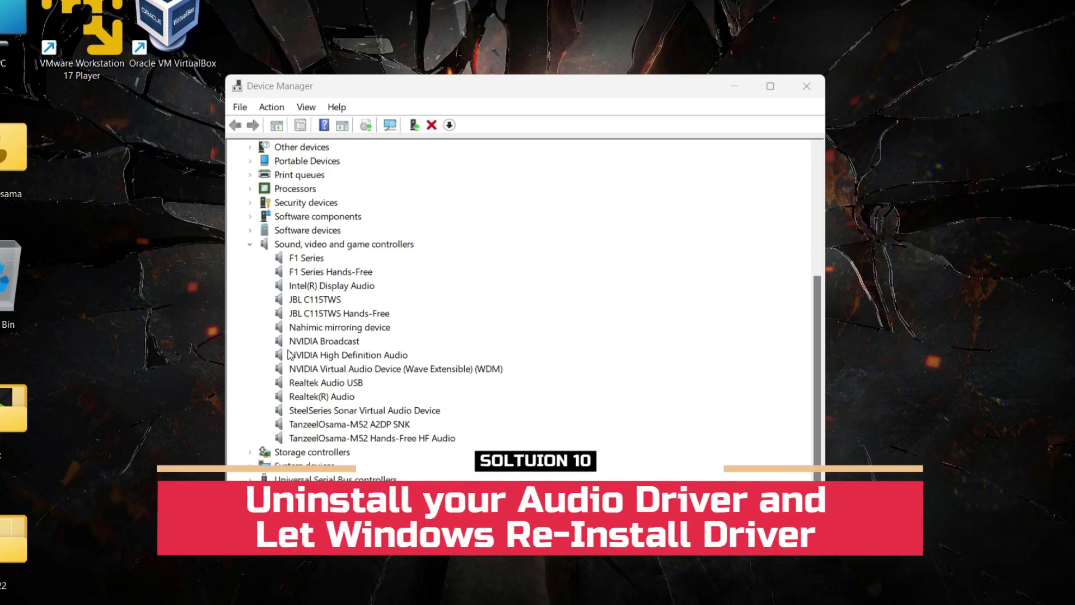
Uninstall the Realtek(R) Audio device, confirm the removal, and close Device Manager
left_click(301, 398)
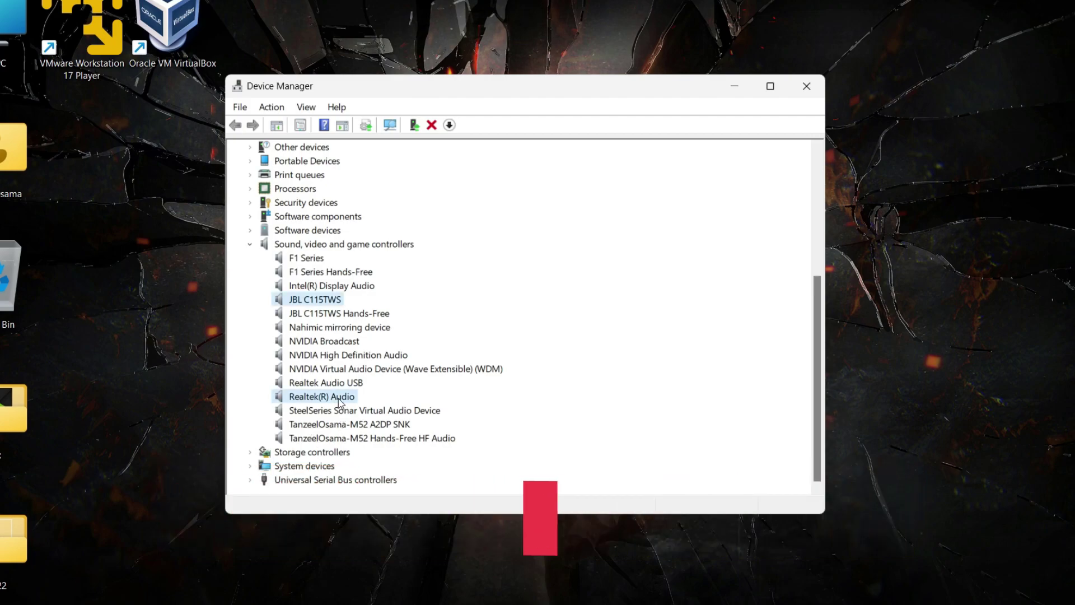
right_click(300, 398)
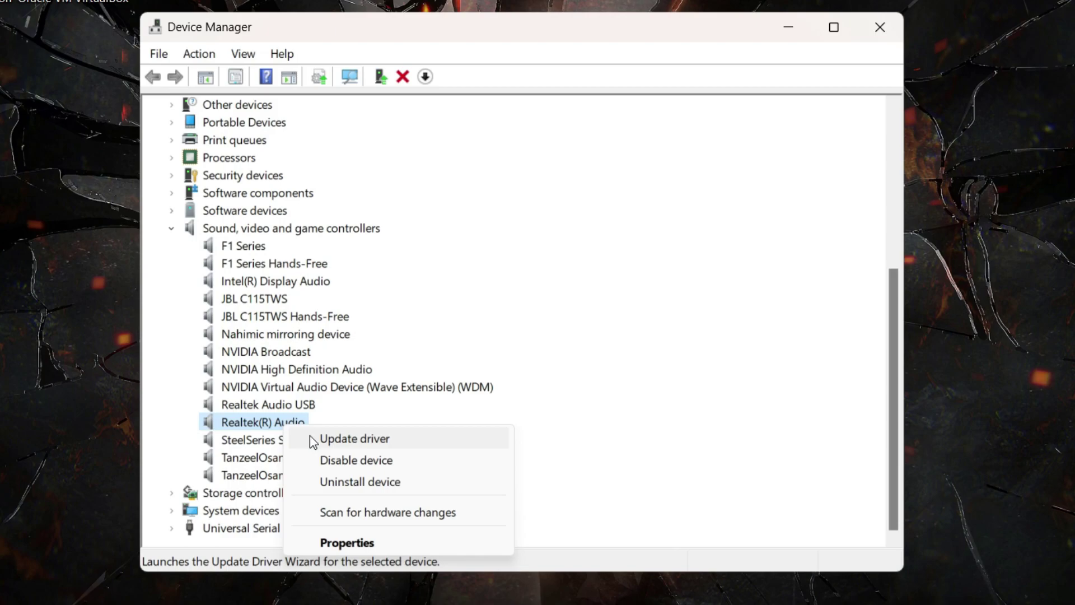
left_click(421, 484)
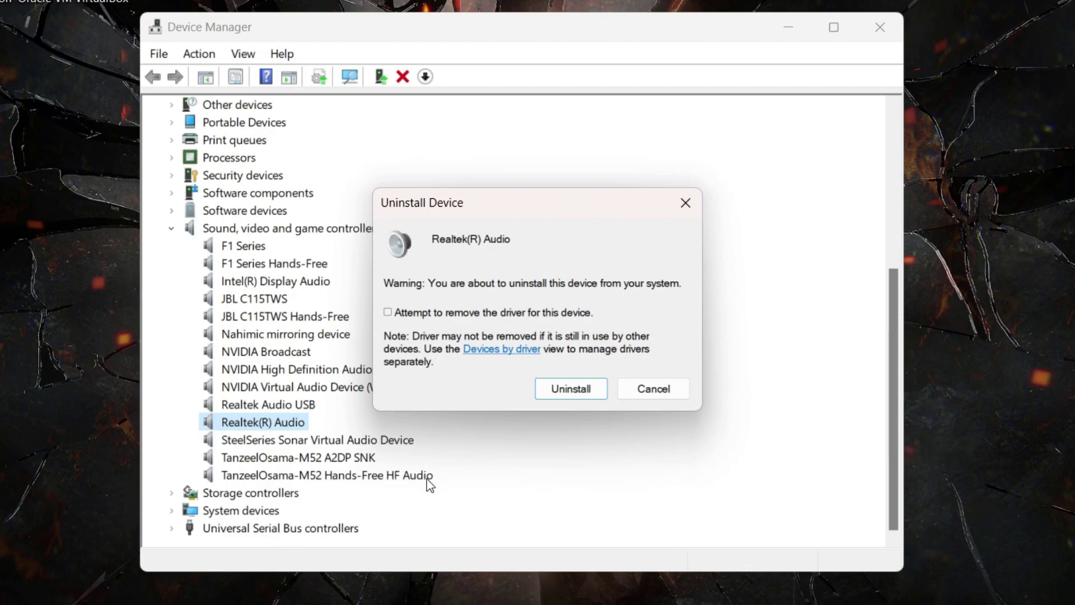
left_click(579, 392)
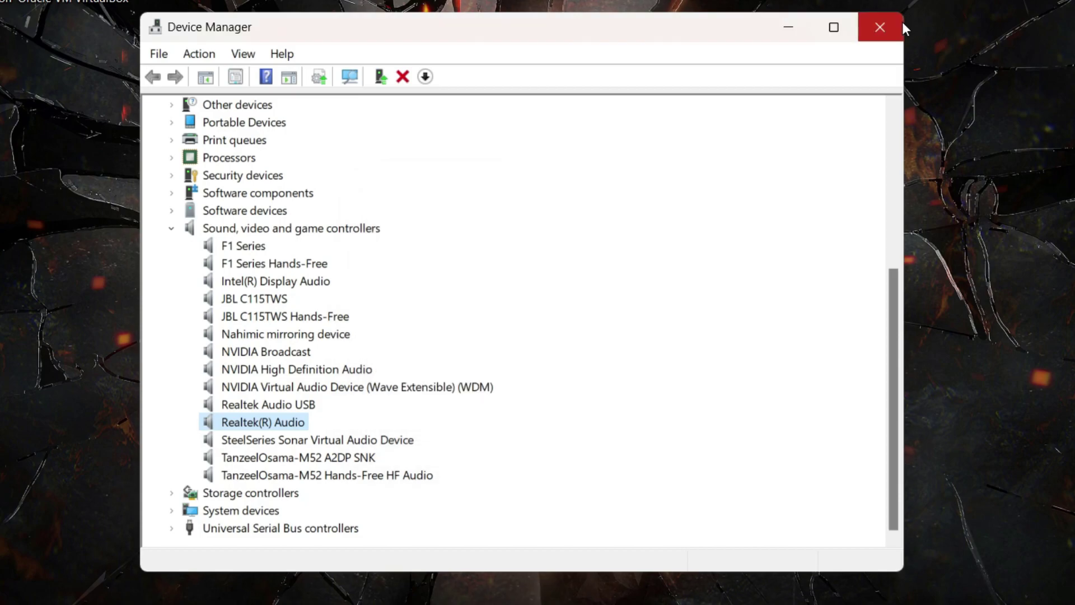
left_click(902, 22)
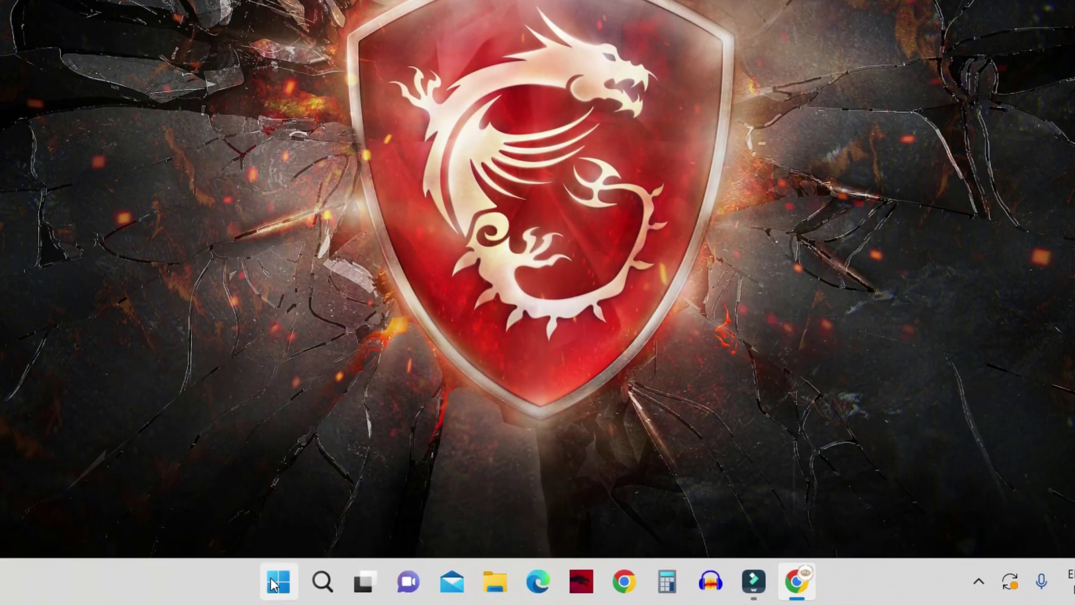
Restart the computer from the Start button's right-click menu
right_click(275, 583)
mouse_move(283, 499)
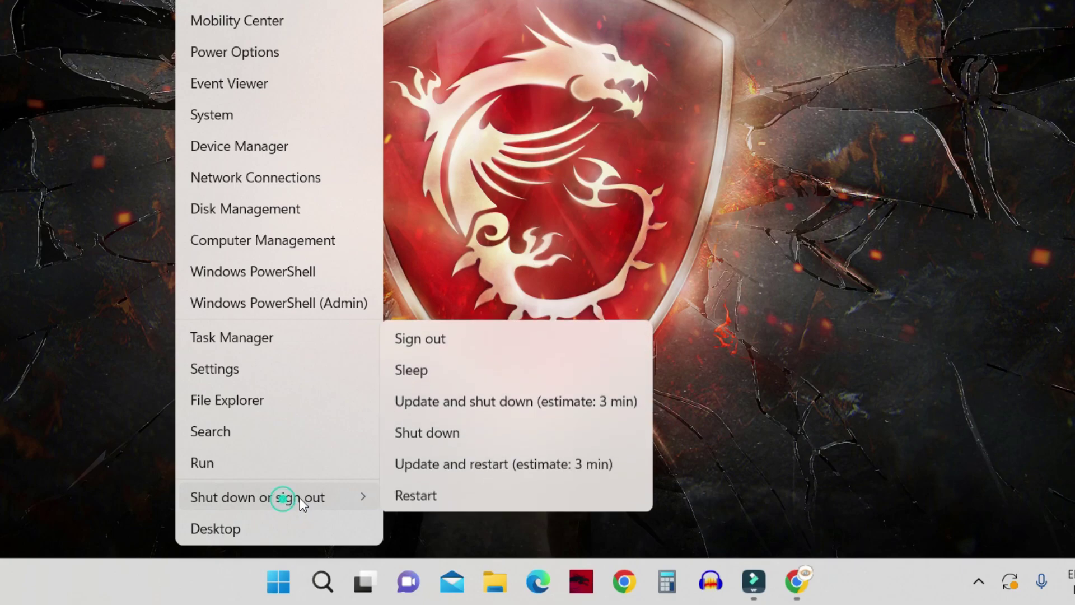
left_click(457, 499)
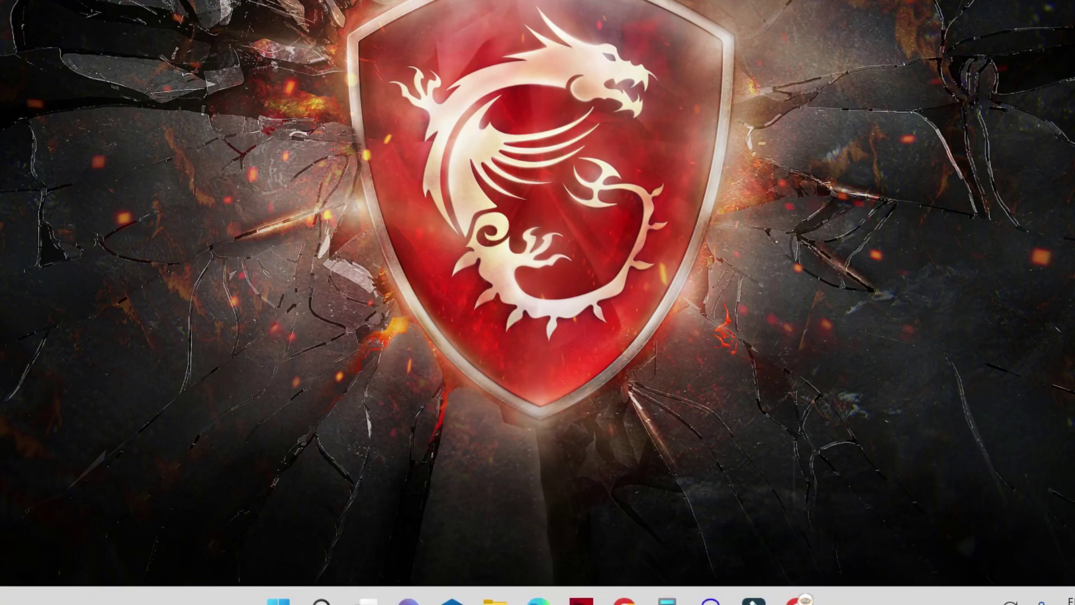
Reopen Device Manager and expand Sound, video and game controllers
right_click(274, 596)
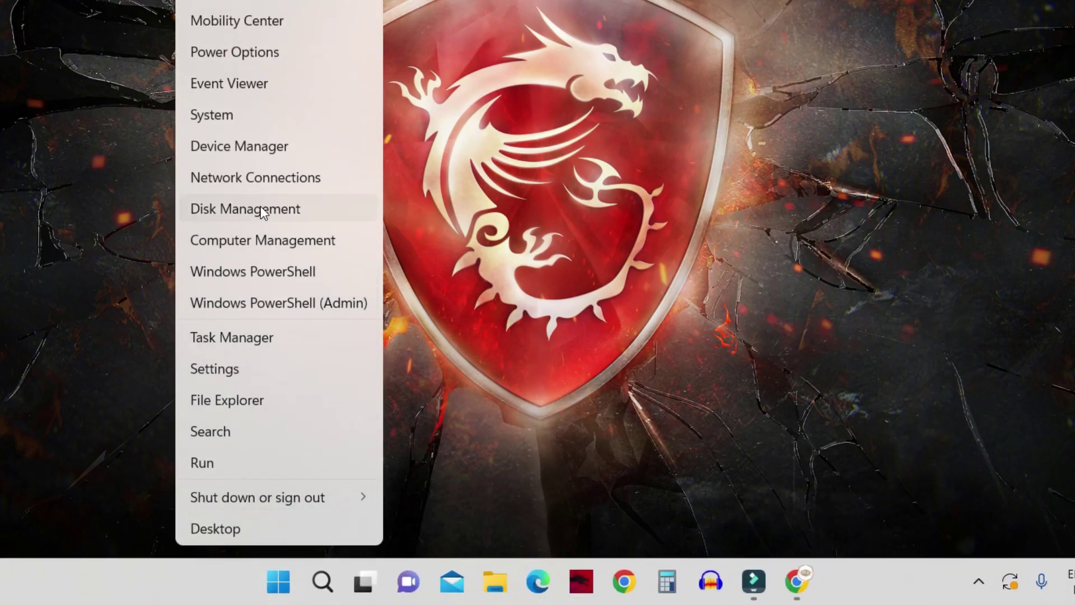
left_click(260, 146)
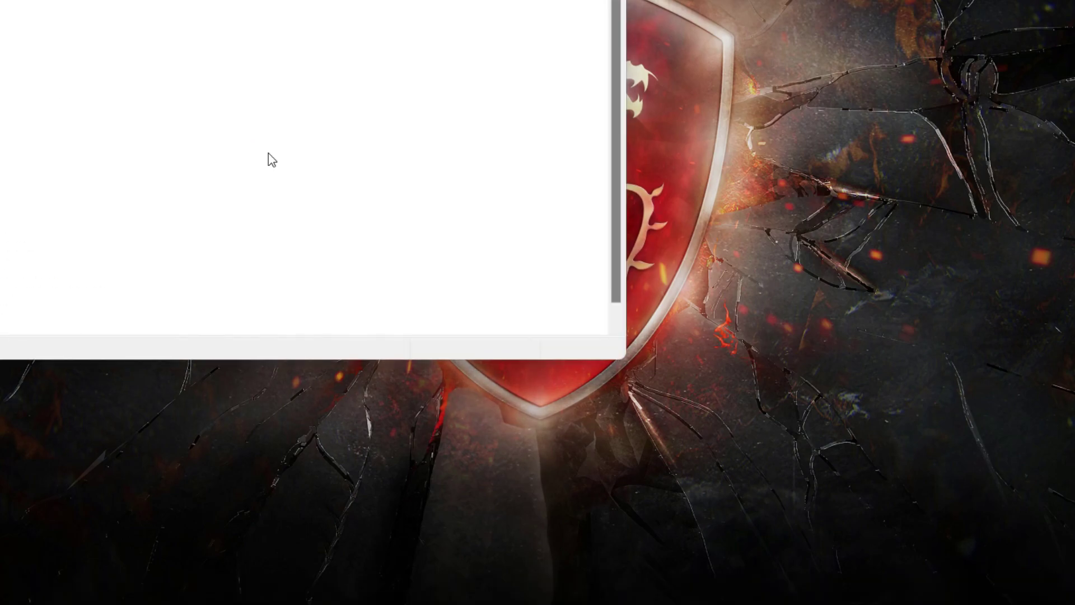
scroll(223, 374, "down", 1)
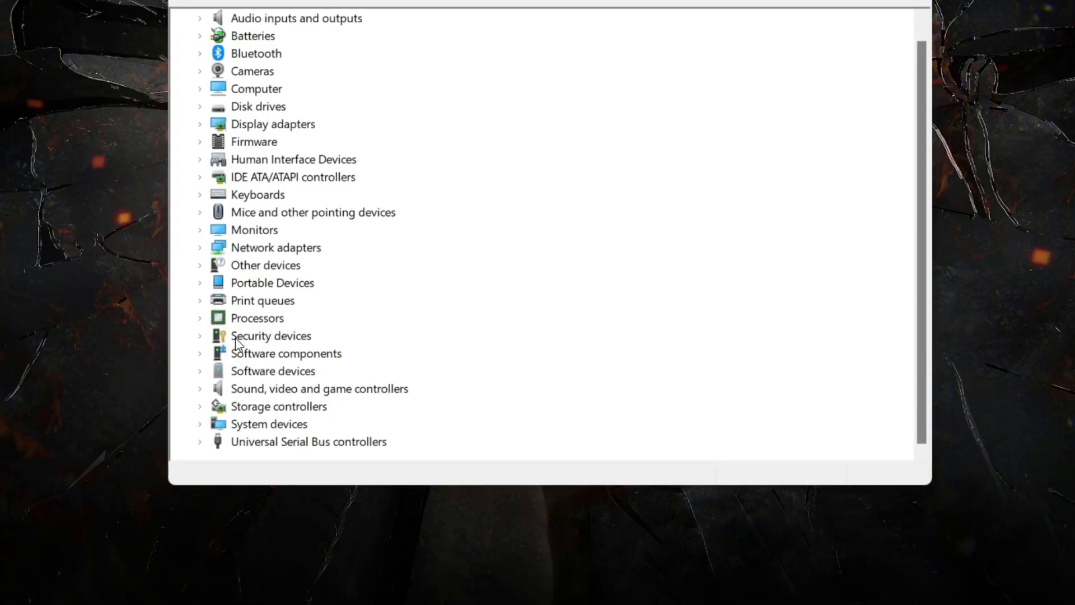
left_click(200, 389)
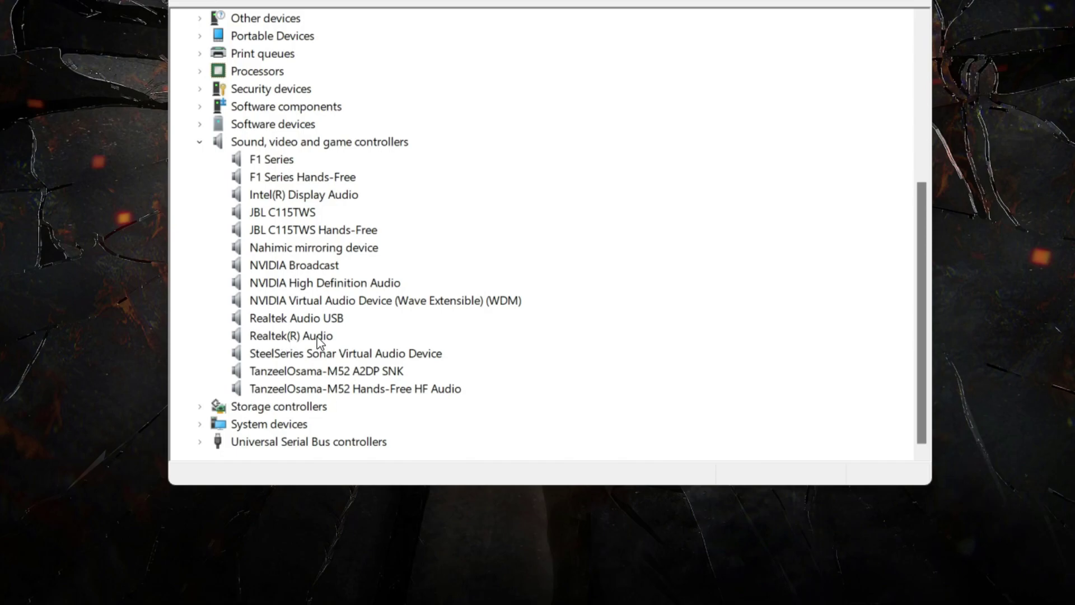
Update Realtek(R) Audio's driver by picking Realtek High Definition Audio from the drivers on this computer
right_click(271, 338)
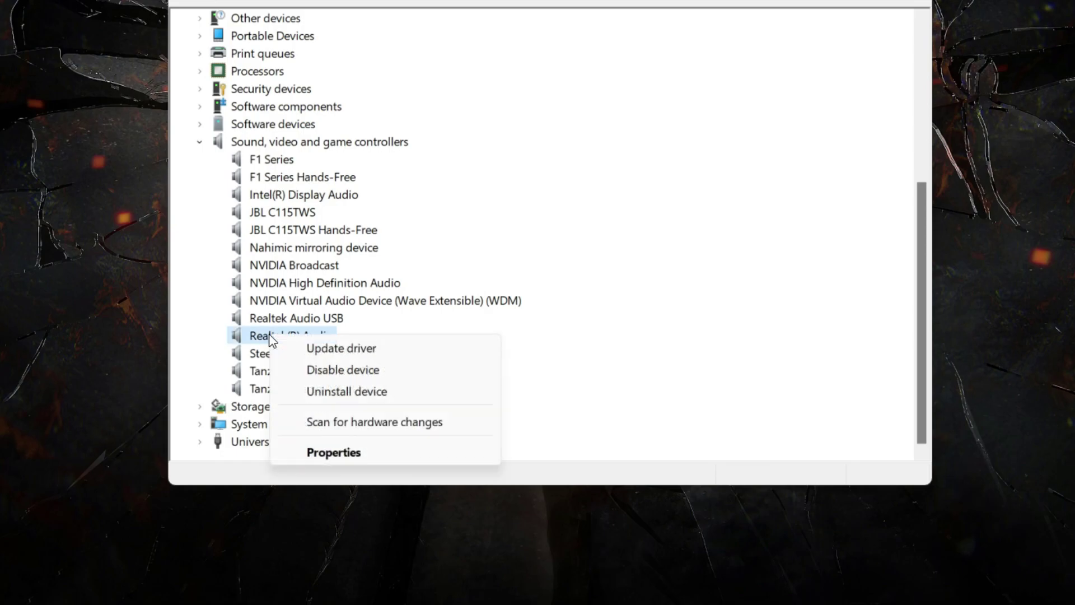
left_click(286, 349)
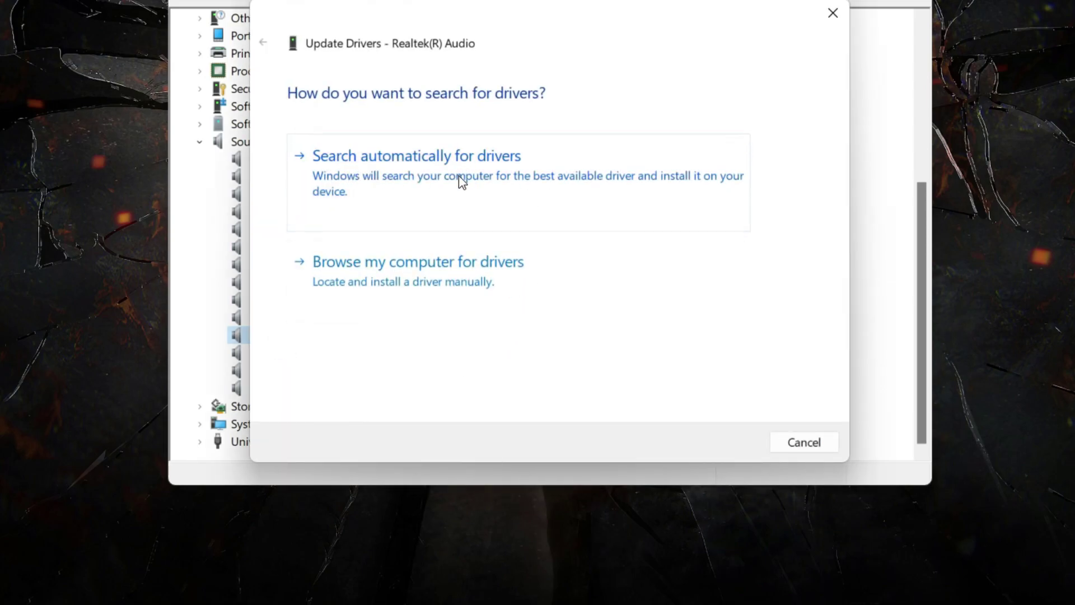
left_click(433, 274)
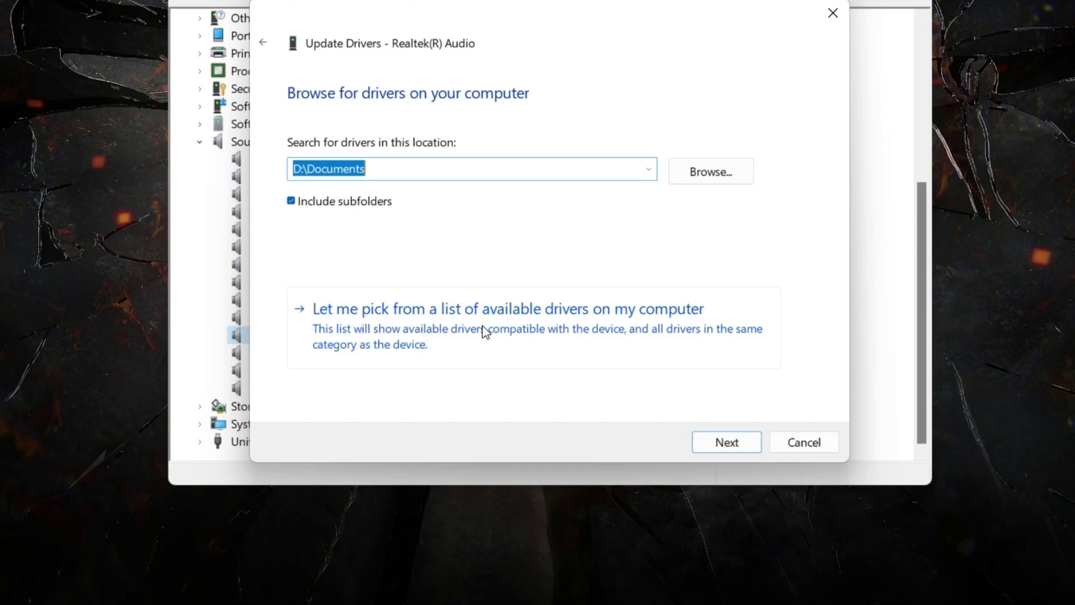
left_click(590, 321)
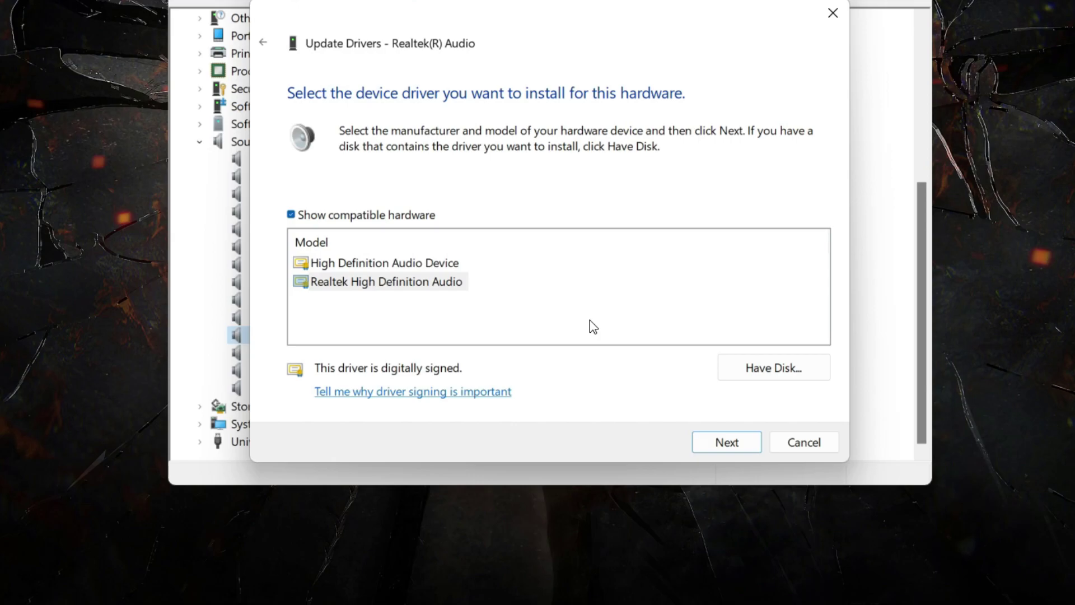
left_click(372, 282)
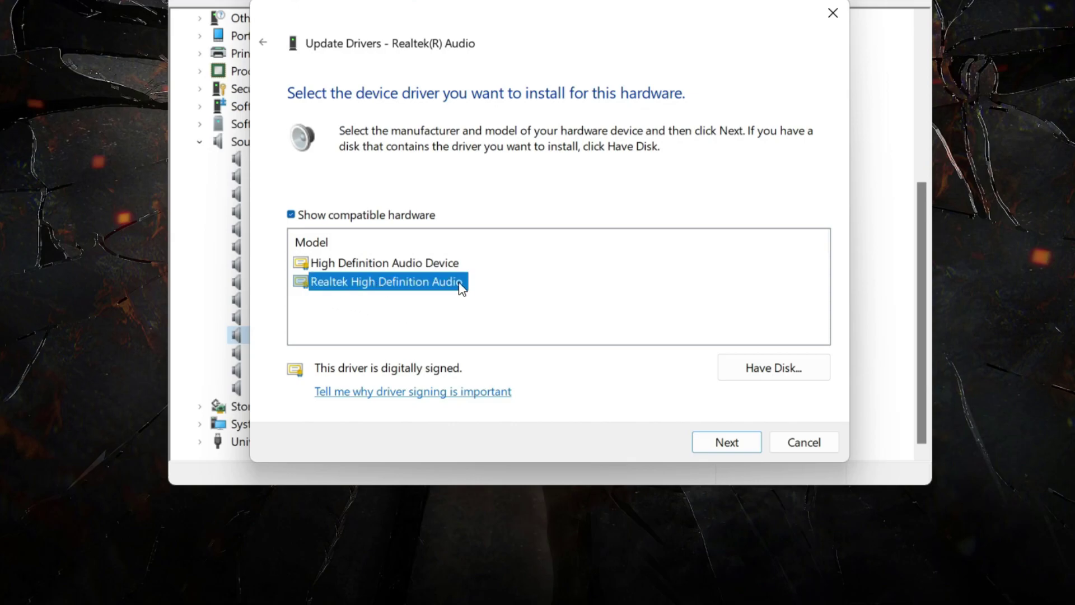
left_click(730, 449)
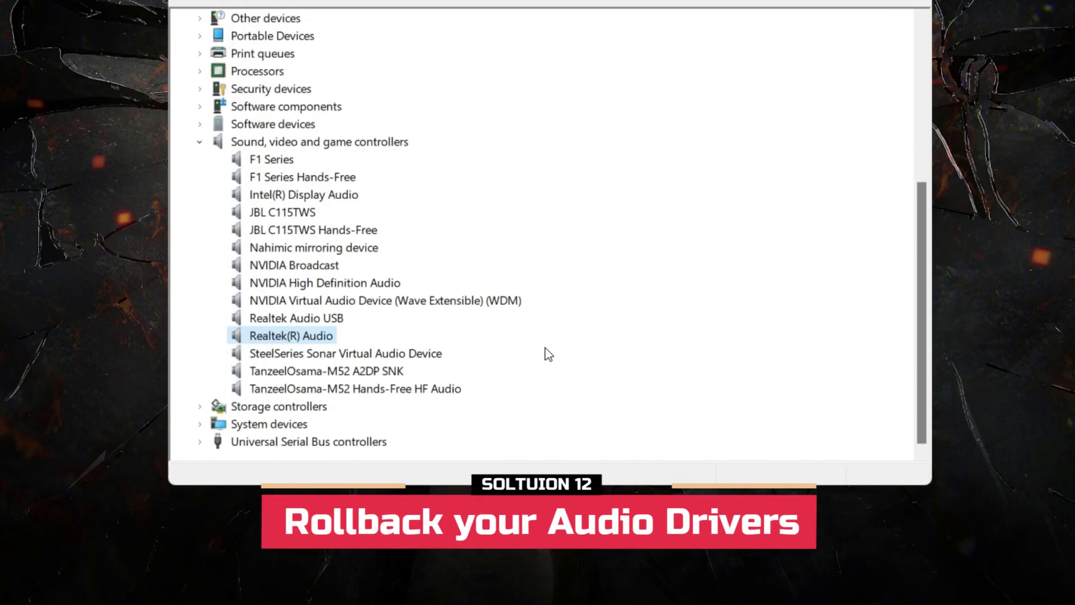
right_click(297, 336)
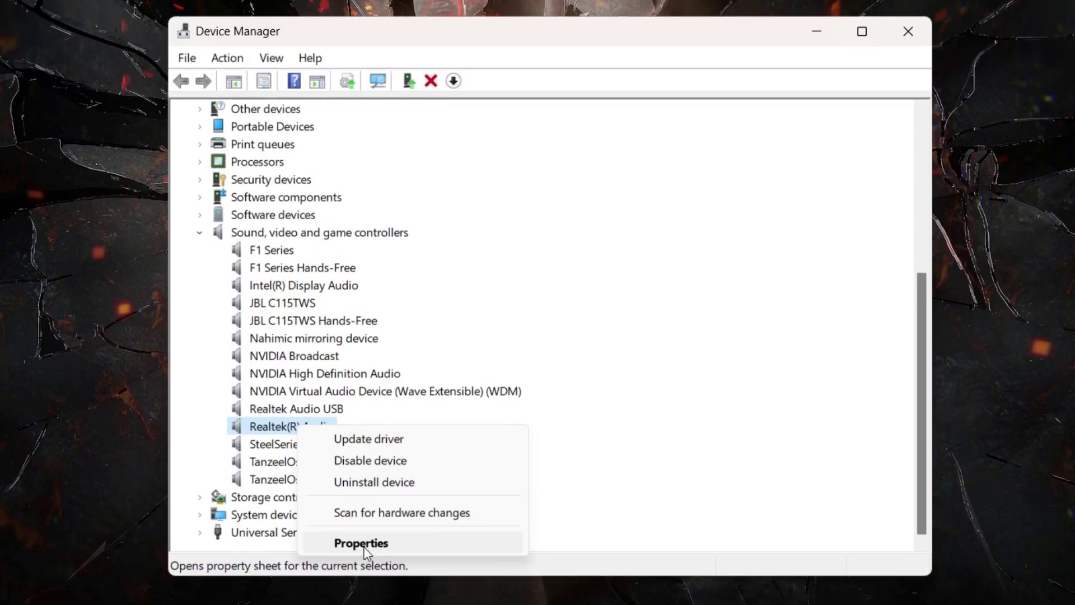
left_click(373, 546)
left_click(431, 120)
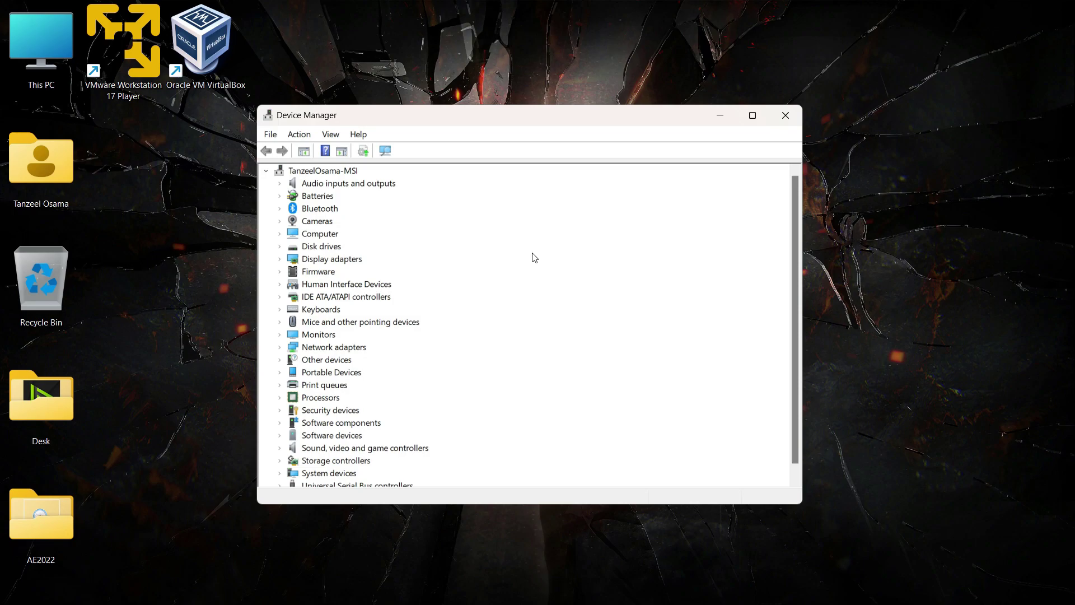
Open Windows Update's Update history and view the list of uninstallable updates
mouse_move(410, 602)
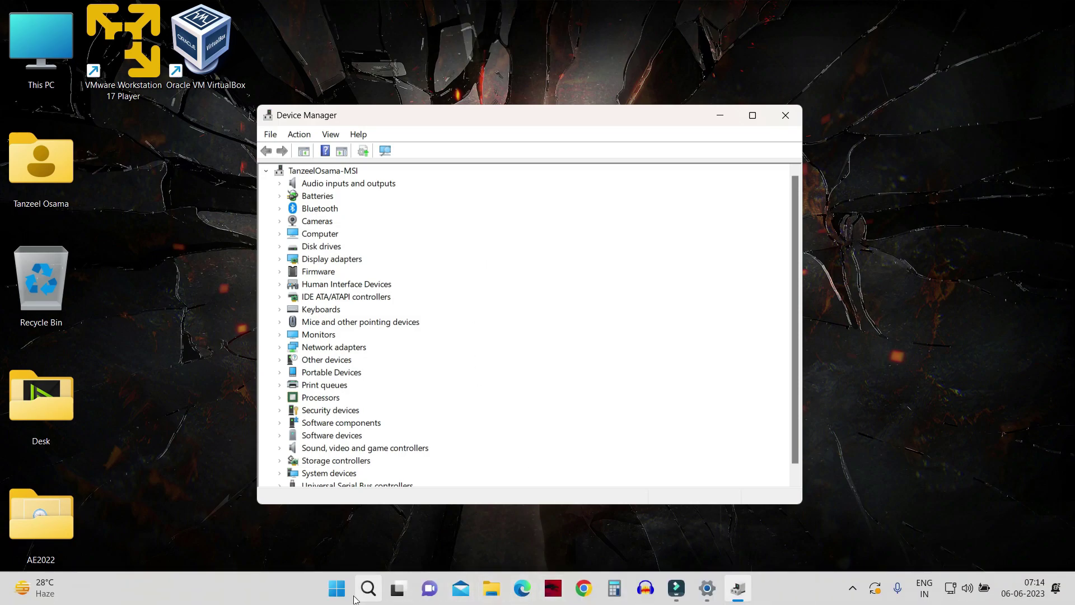
right_click(330, 599)
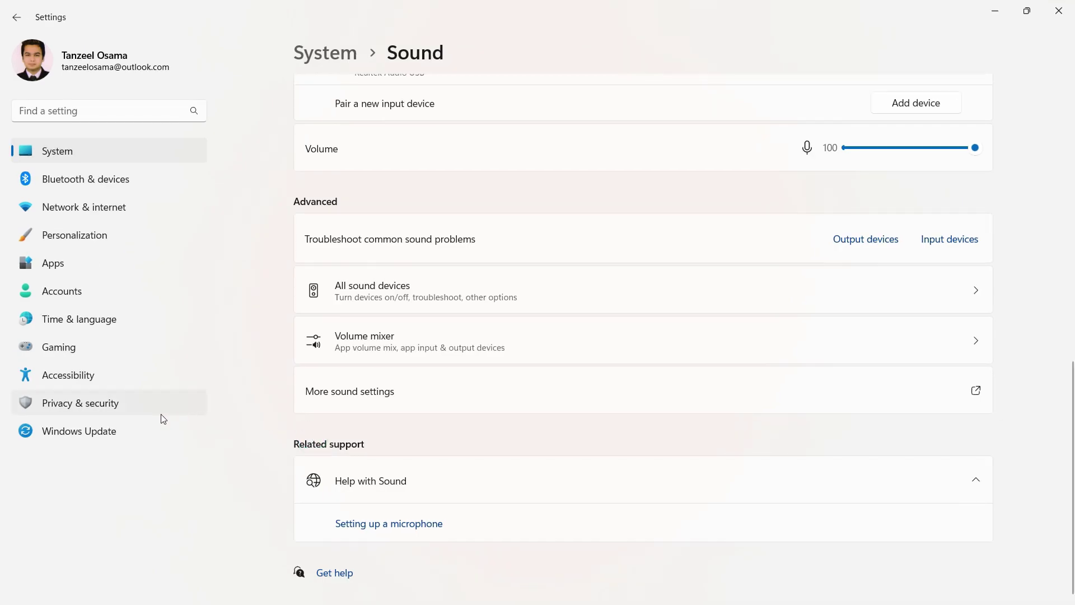
left_click(116, 437)
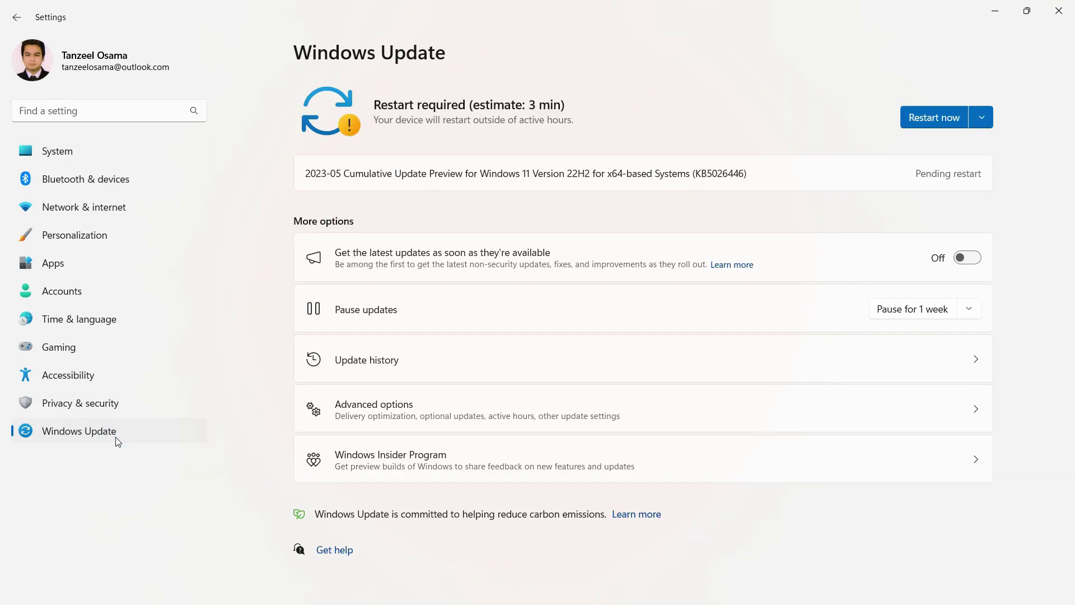
left_click(374, 366)
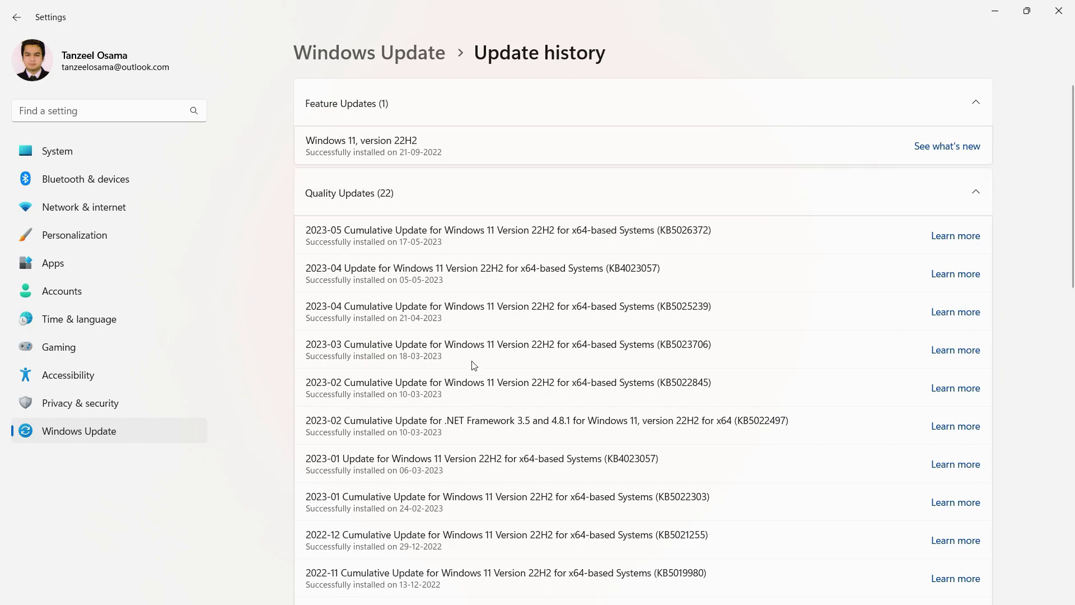
scroll(486, 502, "down", 12)
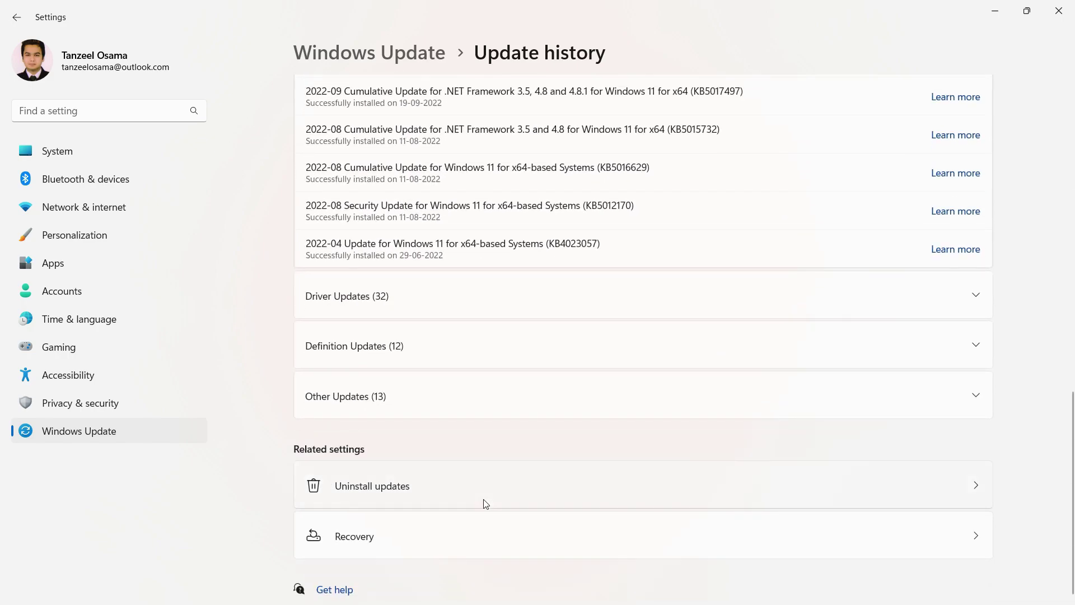
scroll(465, 507, "up", 12)
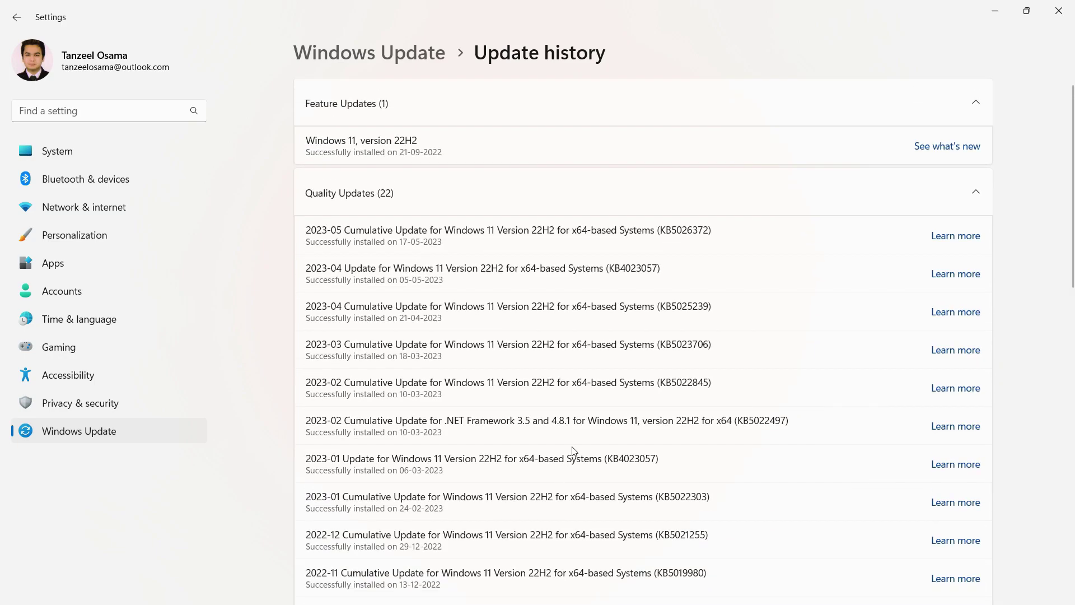
scroll(274, 283, "down", 12)
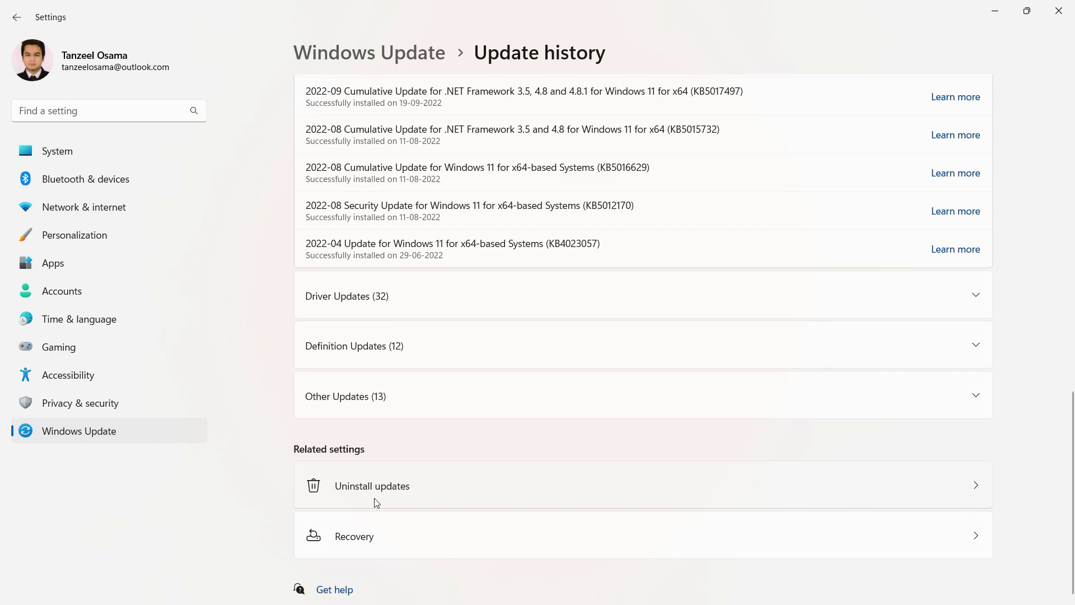
left_click(407, 489)
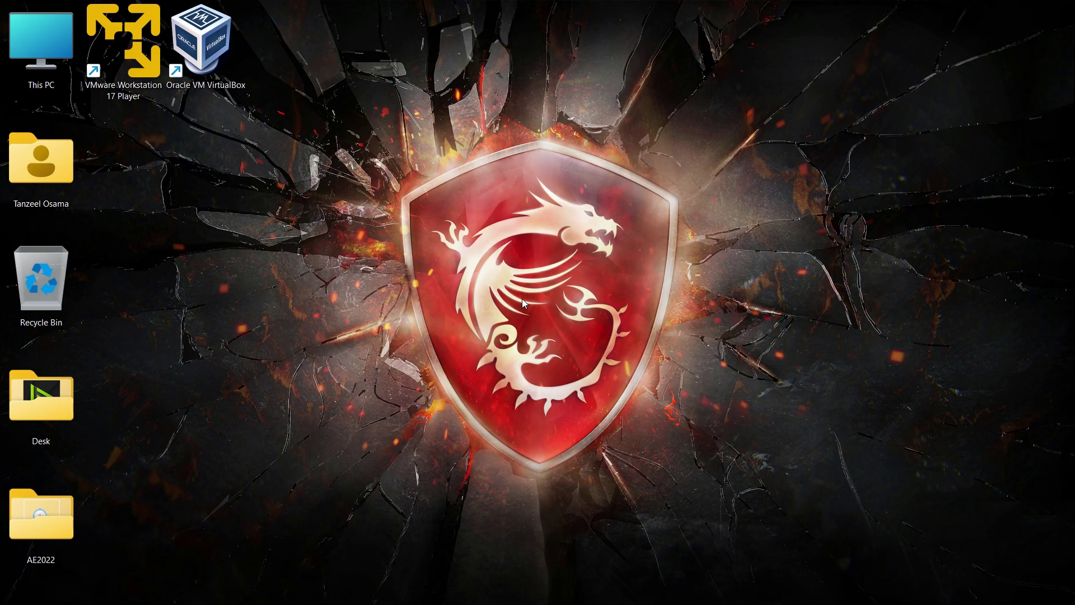
Go to Settings > Sound and open More sound settings to reach the classic Sound panel
right_click(351, 592)
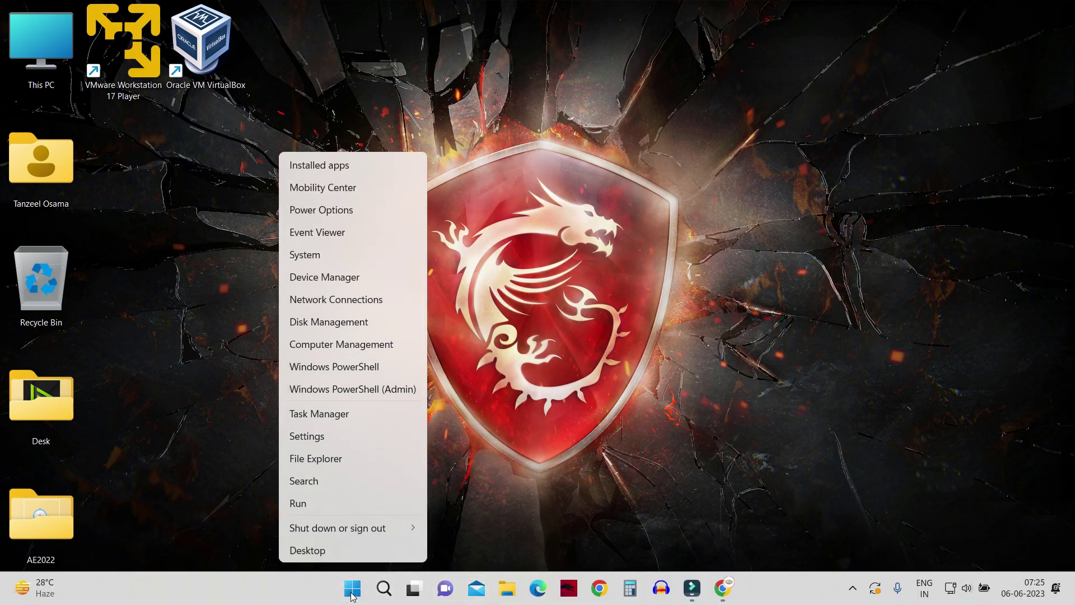
left_click(357, 418)
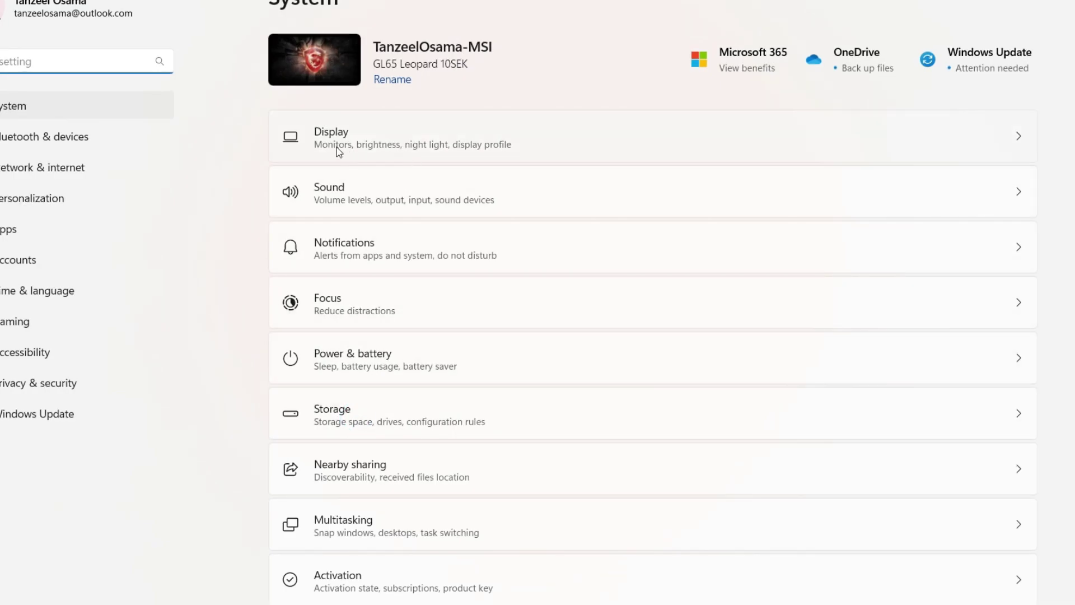
left_click(338, 199)
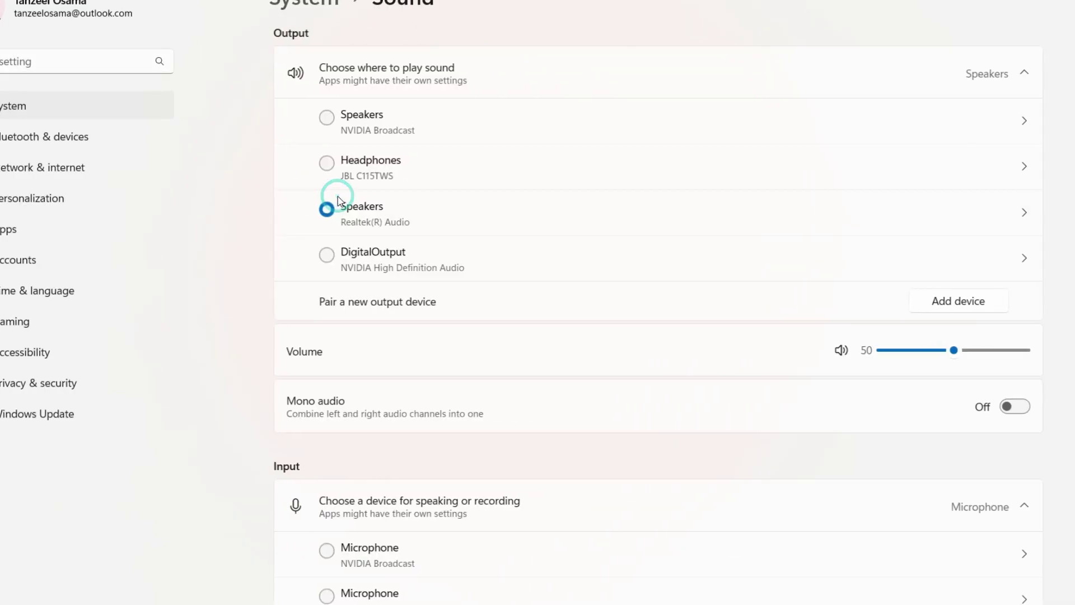
scroll(337, 200, "down", 10)
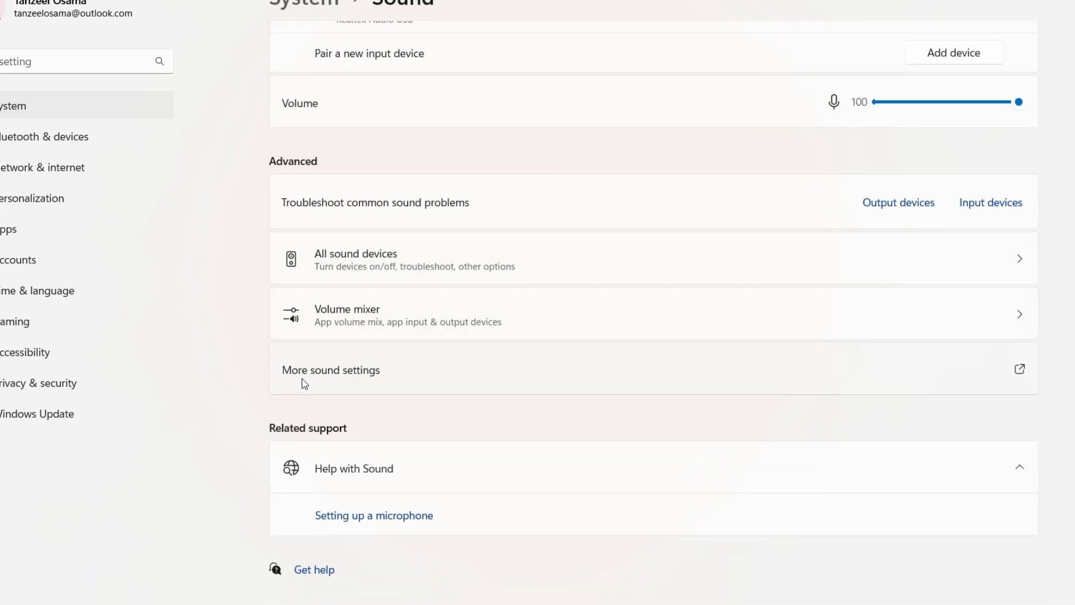
left_click(349, 383)
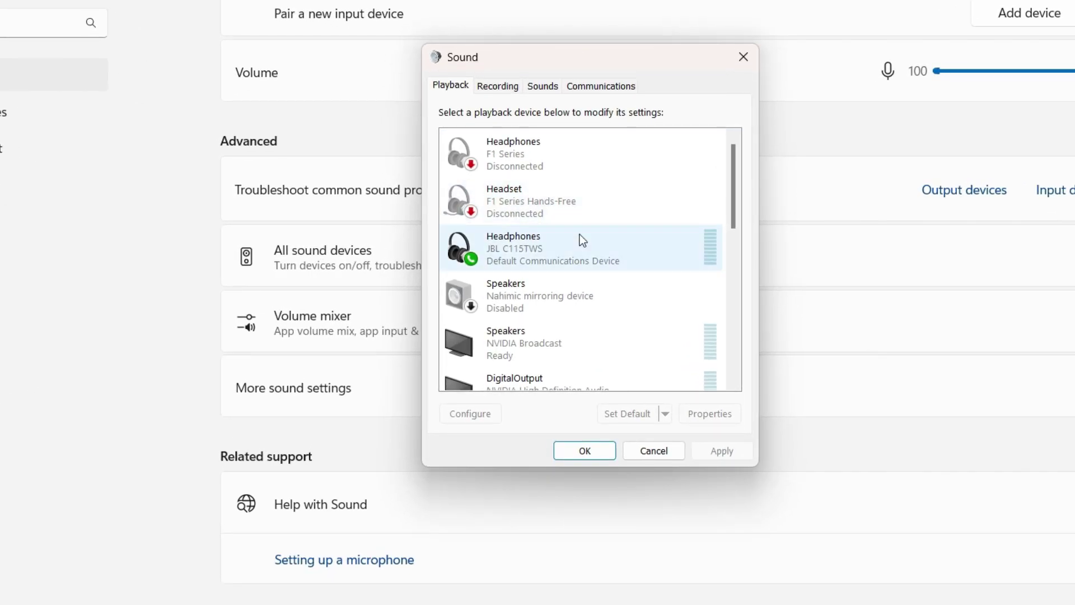
Select the Realtek Speakers on the Playback list and confirm they are the Default Device
scroll(579, 236, "down", 1)
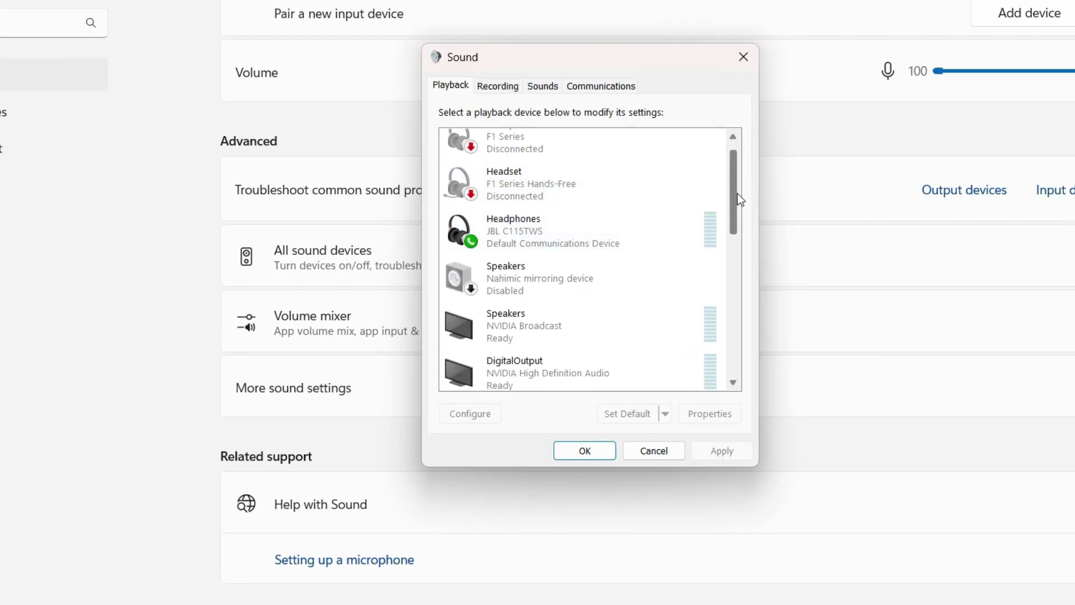
left_click_drag(736, 193, 737, 246)
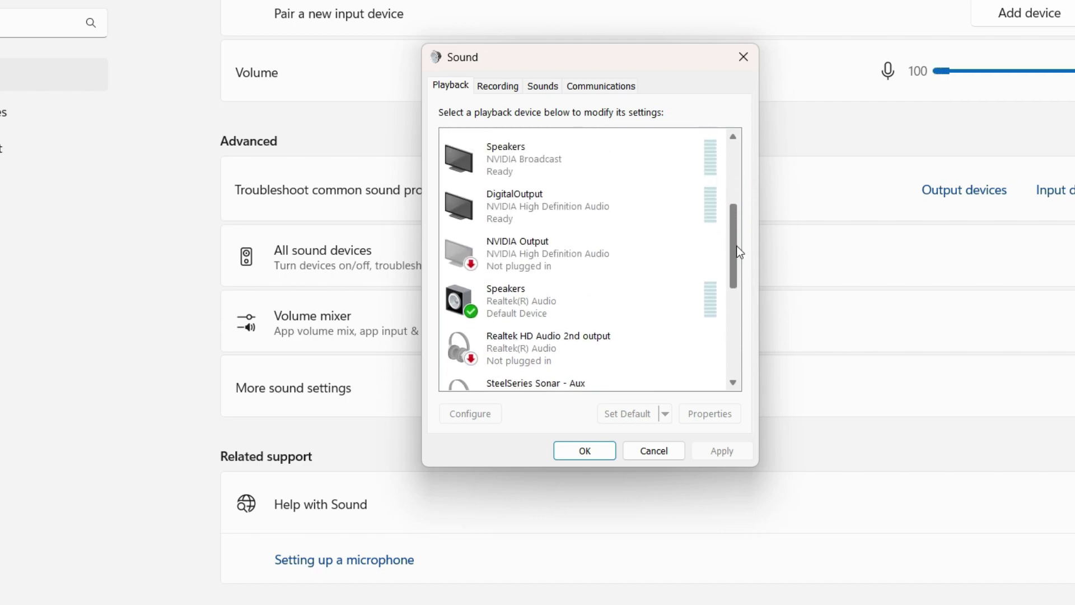
left_click(533, 303)
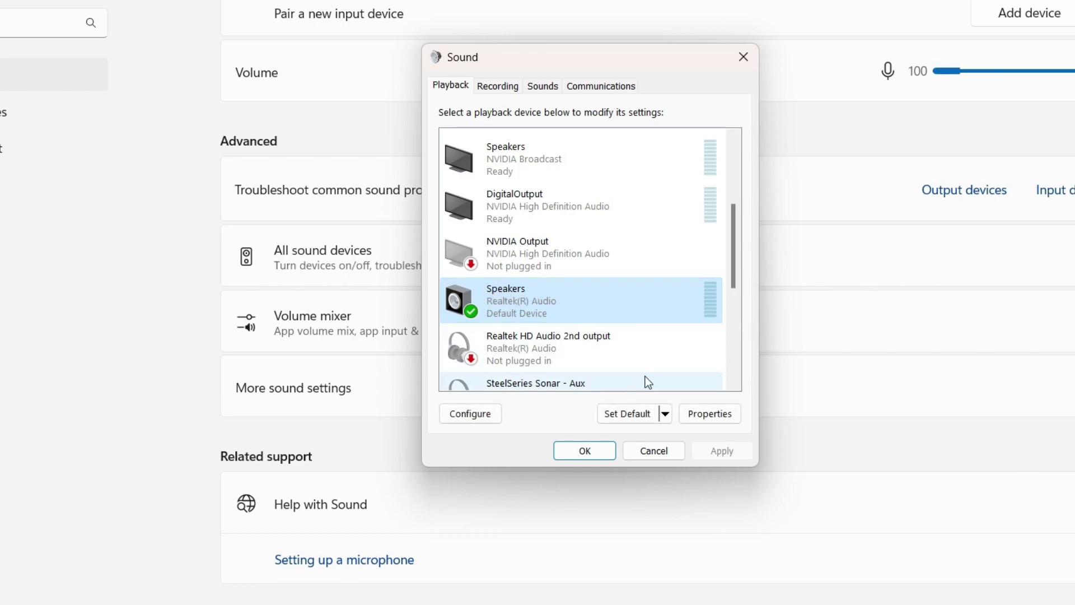
left_click(666, 414)
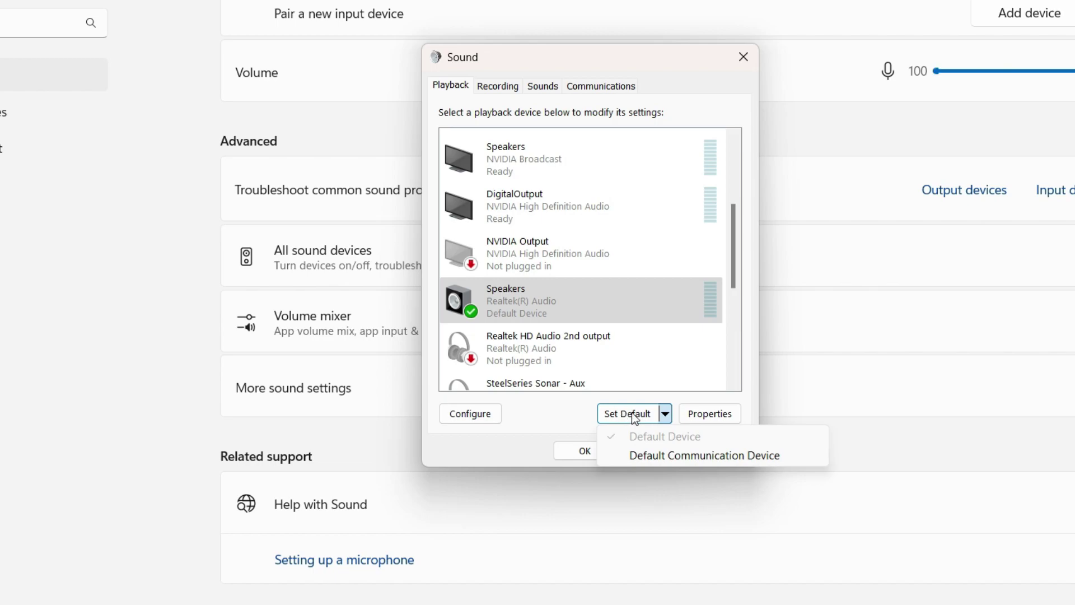
left_click(545, 418)
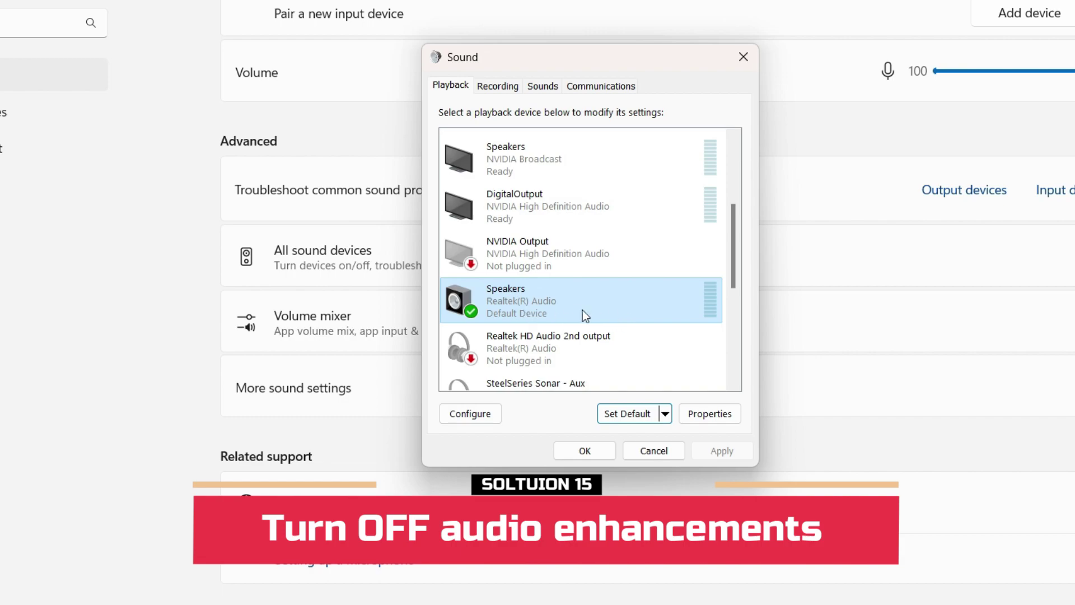
Uncheck Enable audio enhancements in the Realtek Speakers' Advanced properties, then apply and OK
right_click(536, 300)
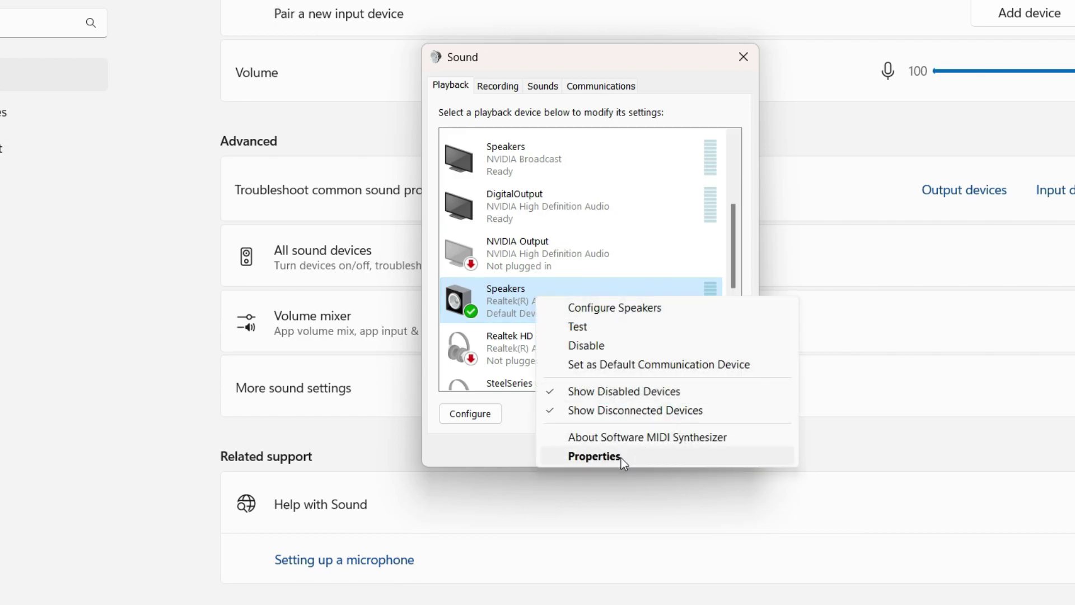
left_click(593, 457)
left_click(517, 153)
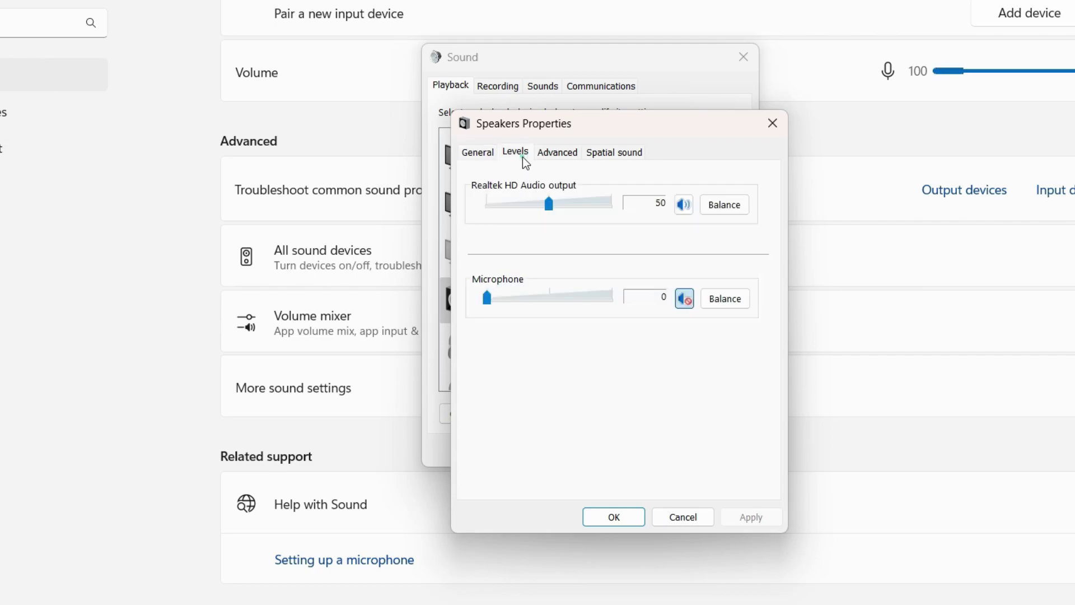
left_click(563, 154)
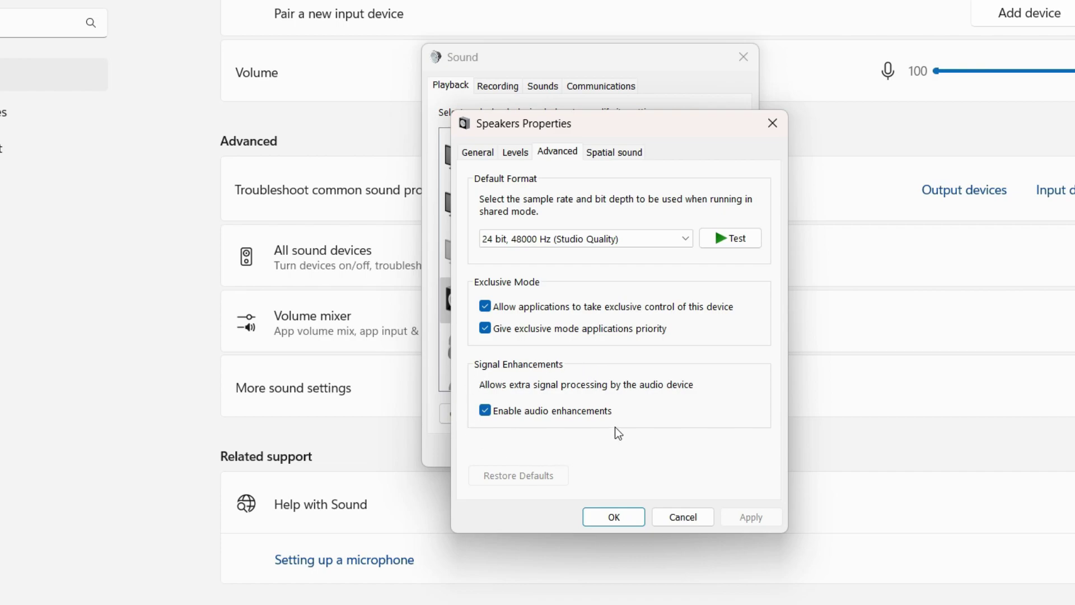
left_click(485, 410)
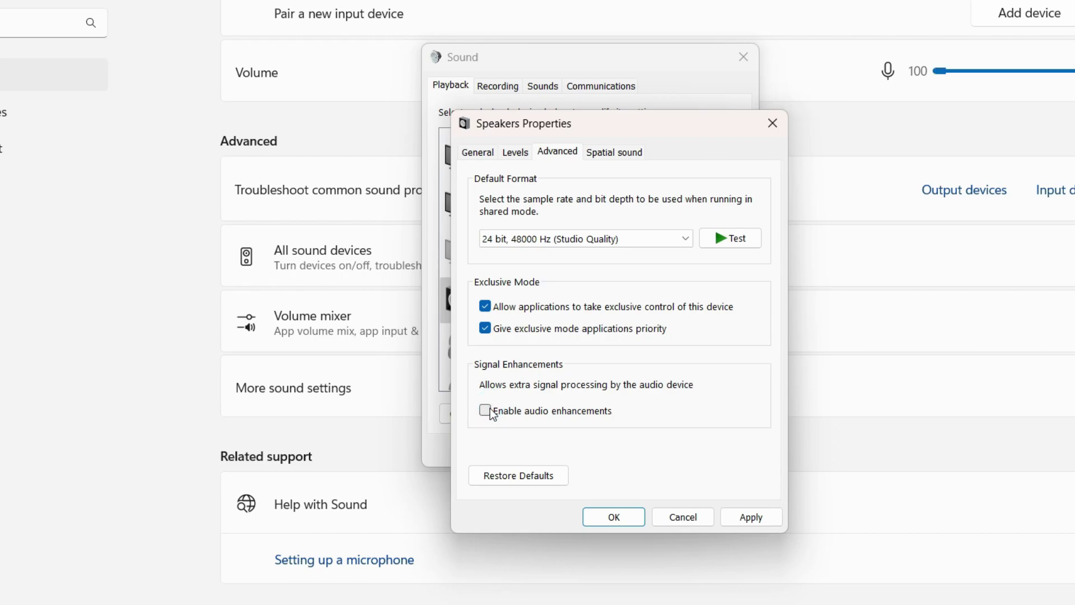
left_click(750, 520)
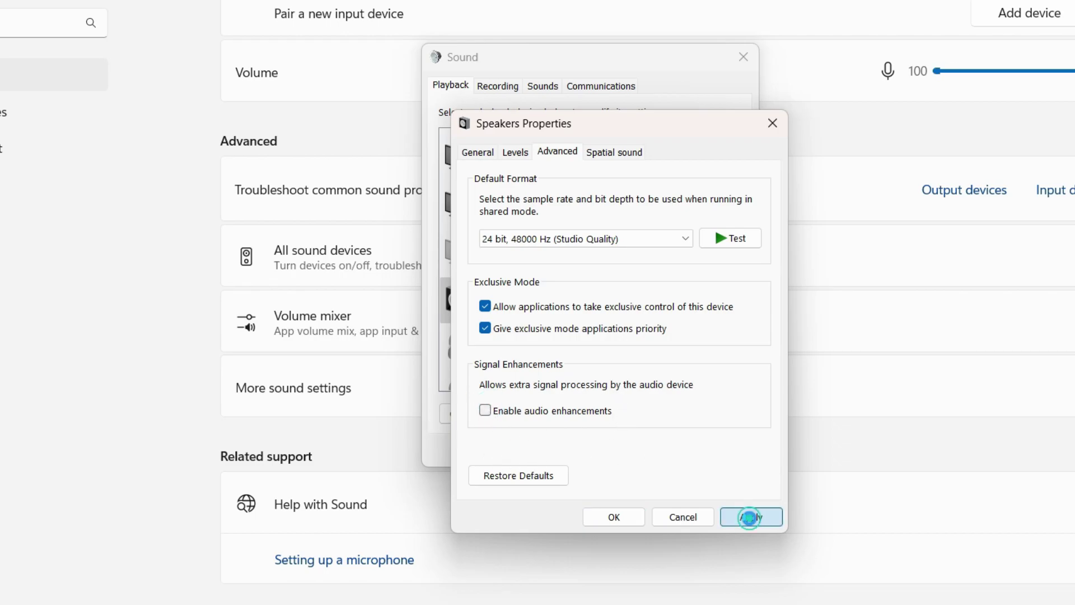
left_click(620, 520)
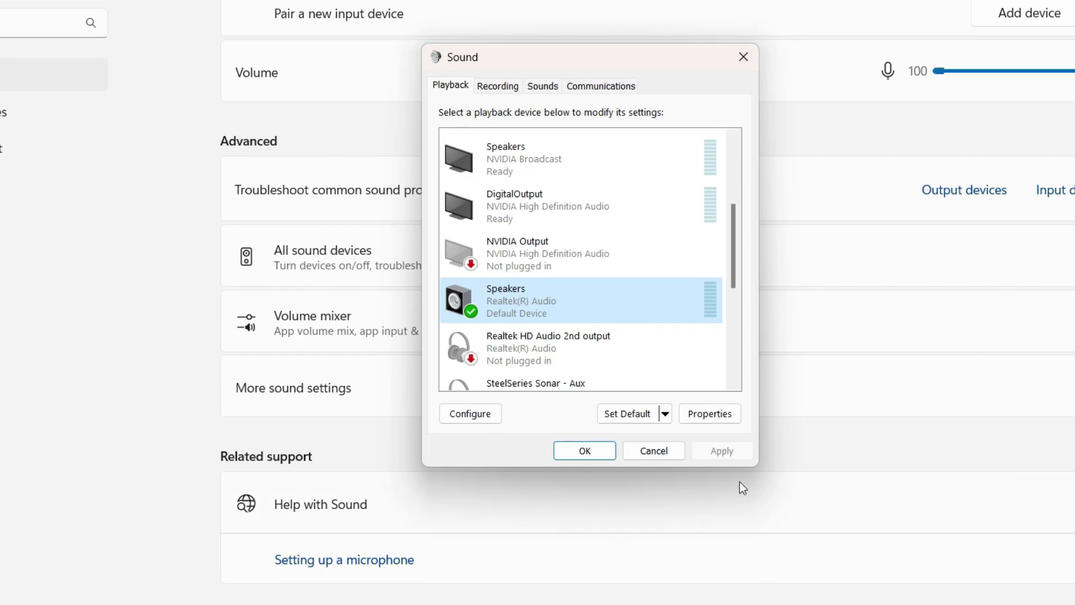
Reopen the speakers' Advanced properties, toggle audio enhancements back on, and apply
left_click(725, 420)
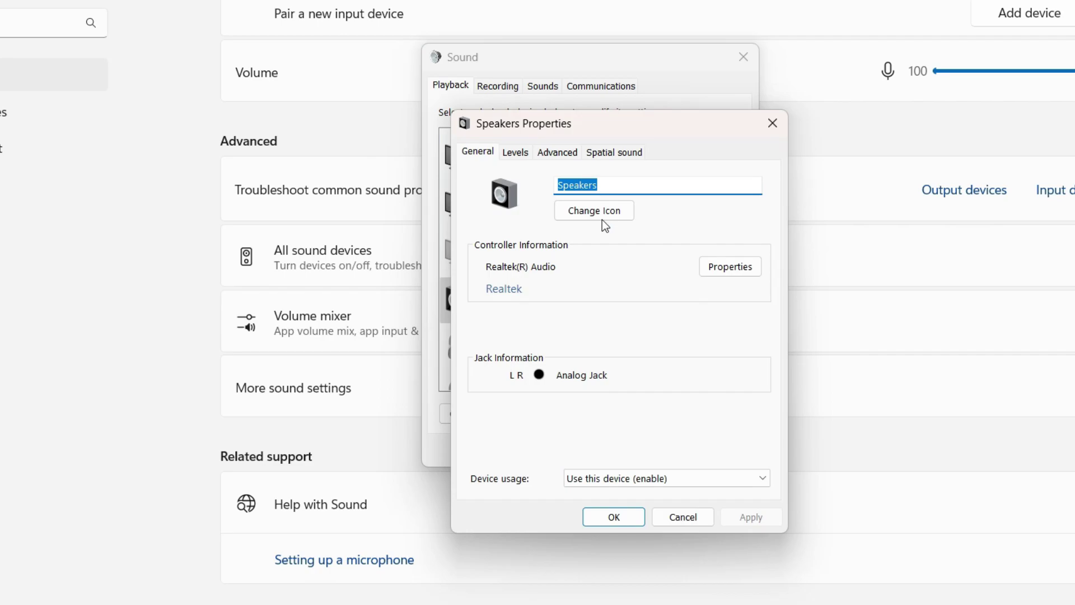
left_click(556, 151)
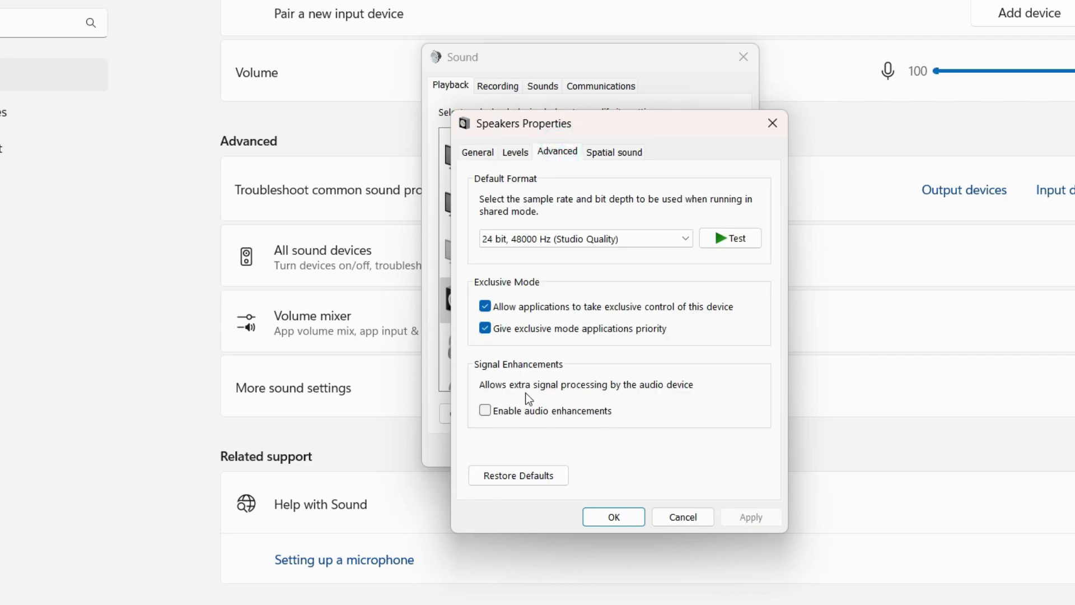
left_click(551, 412)
left_click(756, 519)
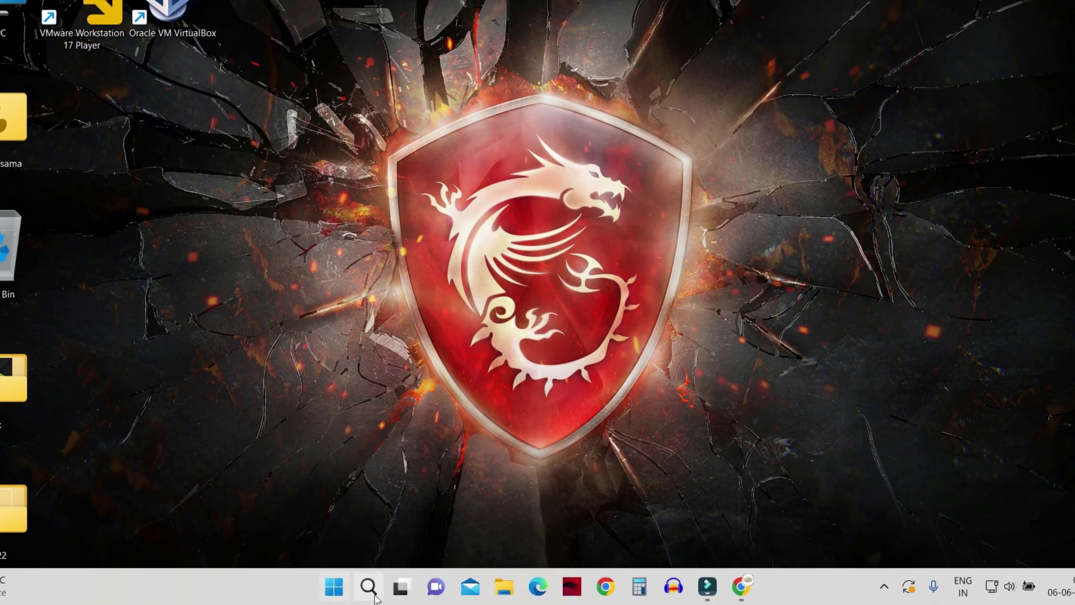
Search Windows for 'services' and launch the Services app
left_click(368, 585)
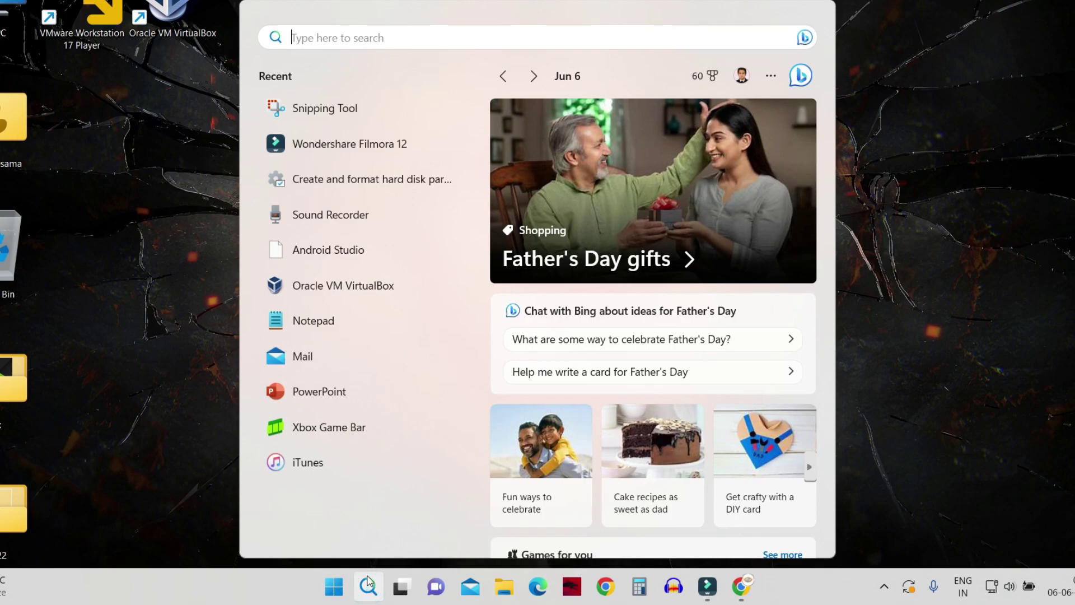
type("services")
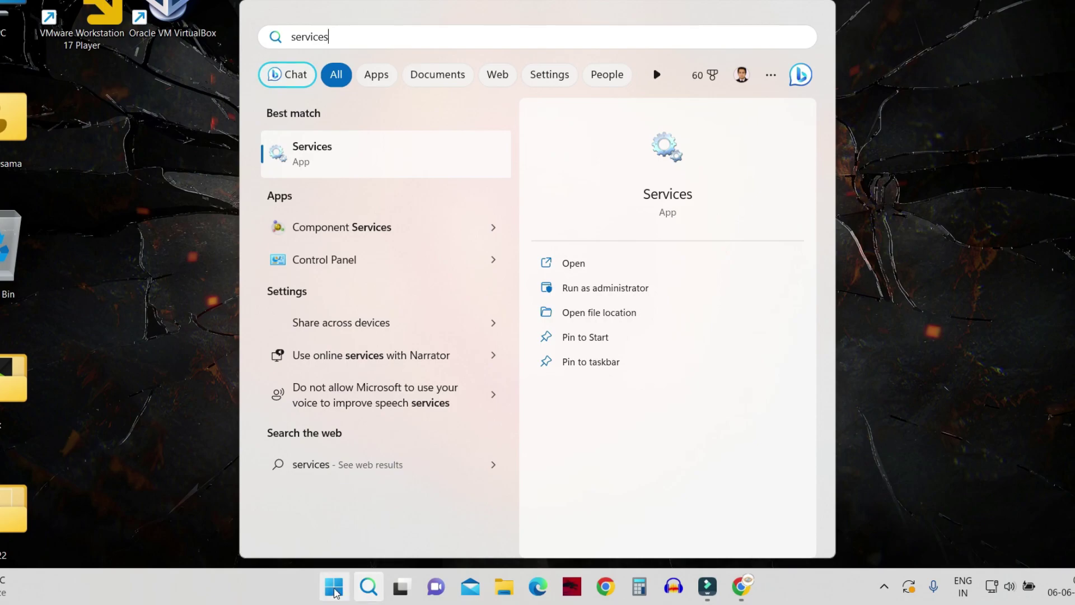
left_click(335, 588)
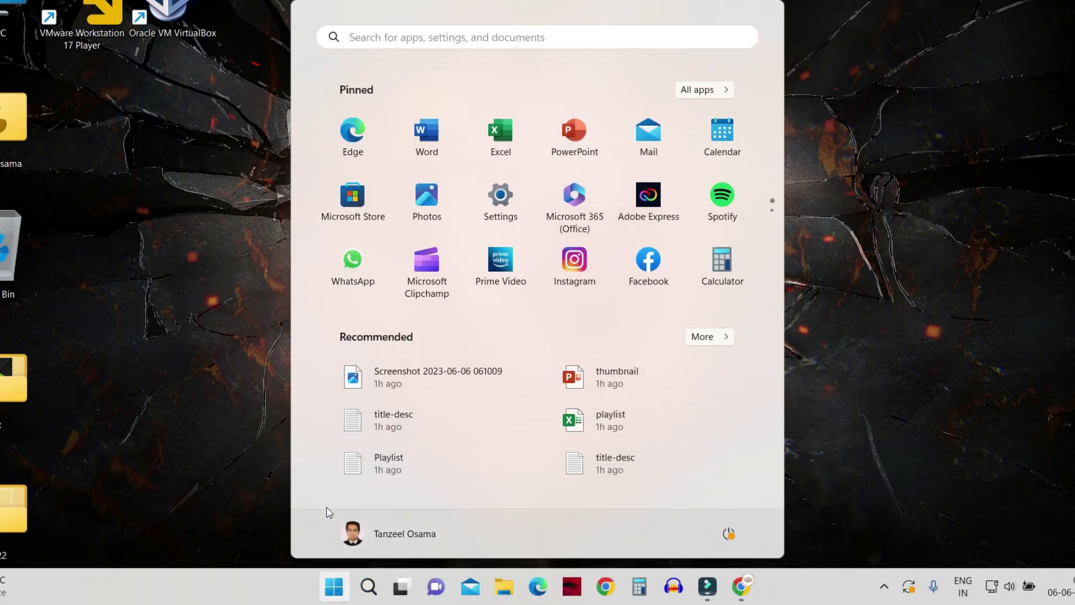
key("Escape")
key("super+s")
type("ser")
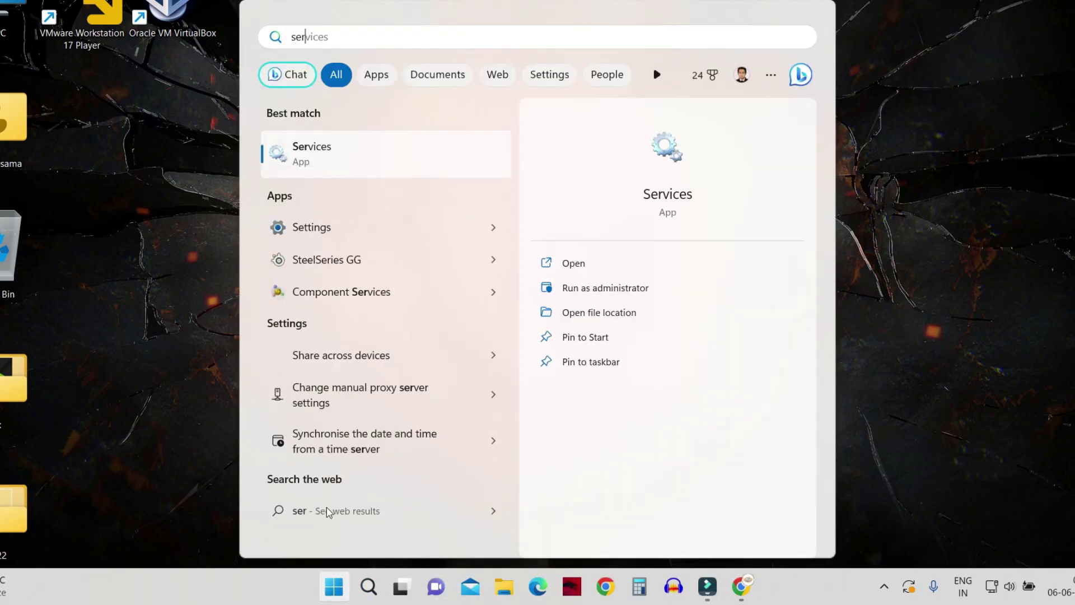
type("vices")
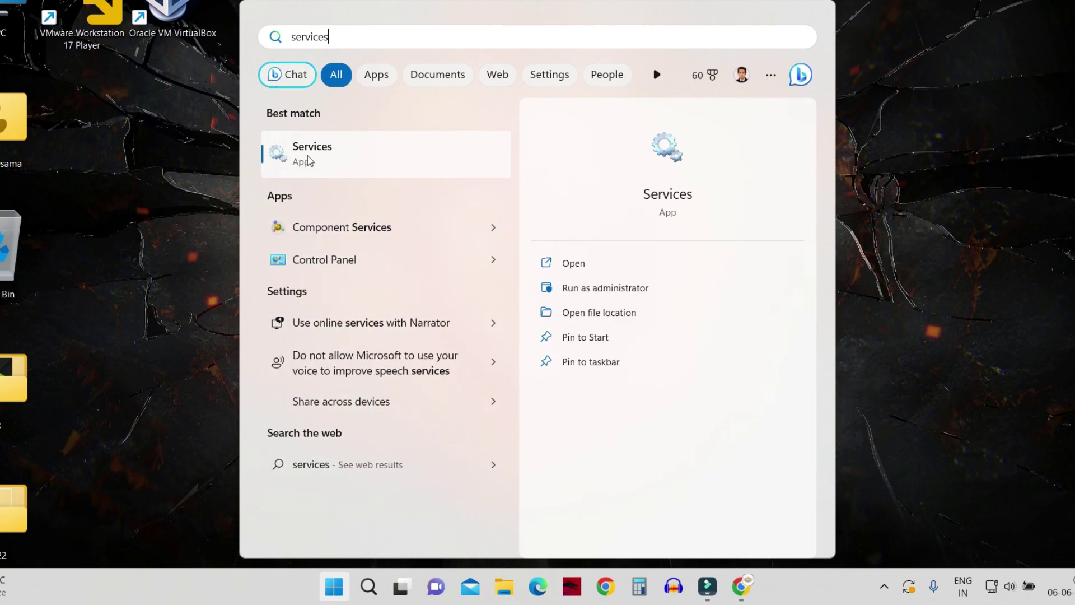
left_click(328, 161)
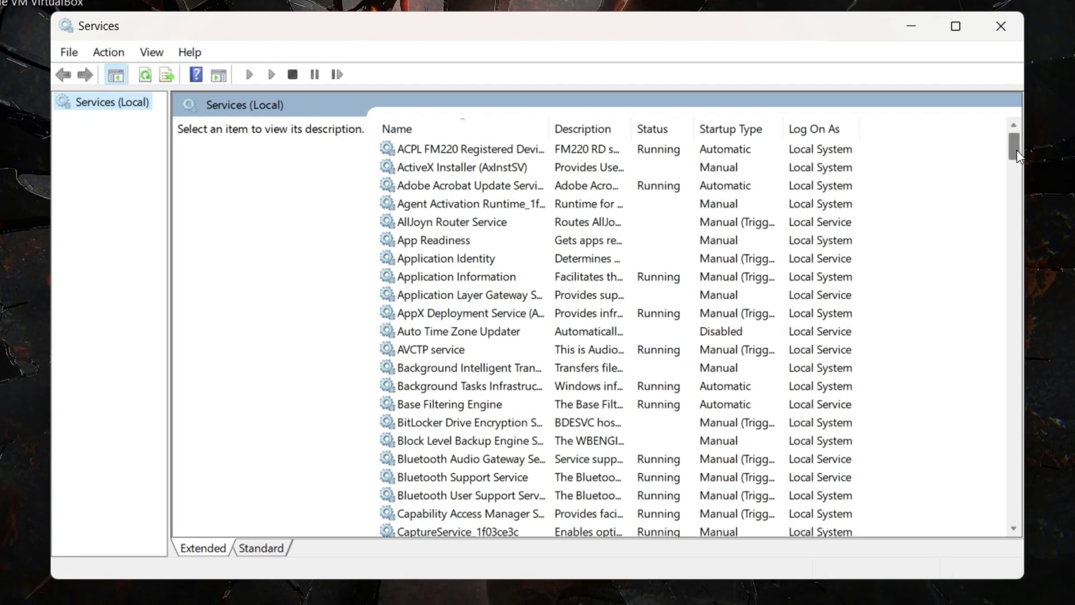
Restart the Windows Audio service
left_click_drag(963, 148, 947, 373)
left_click_drag(997, 430, 996, 537)
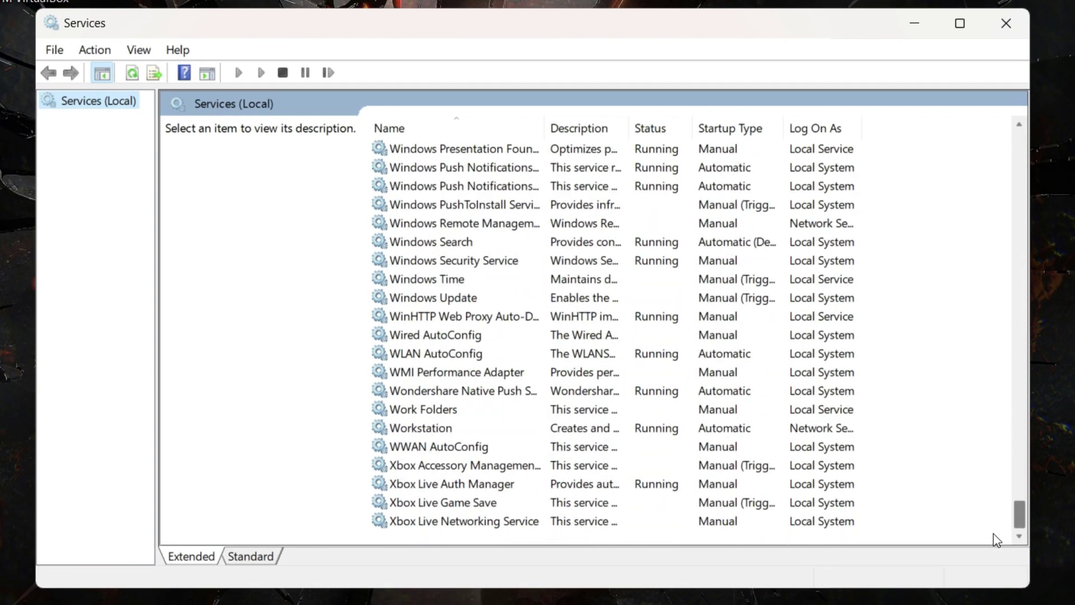
scroll(557, 529, "up", 10)
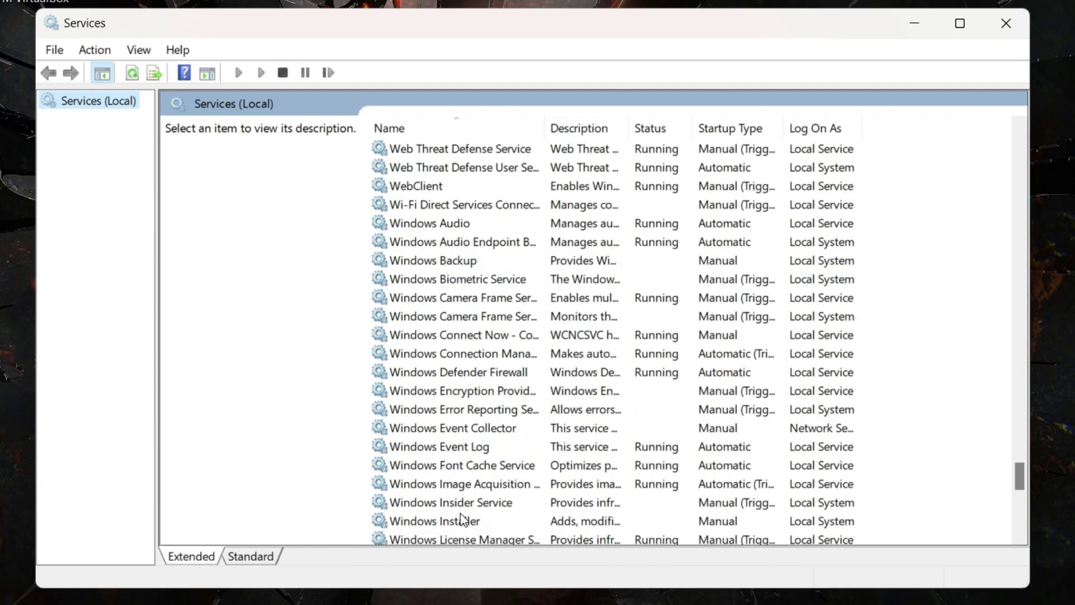
left_click(416, 226)
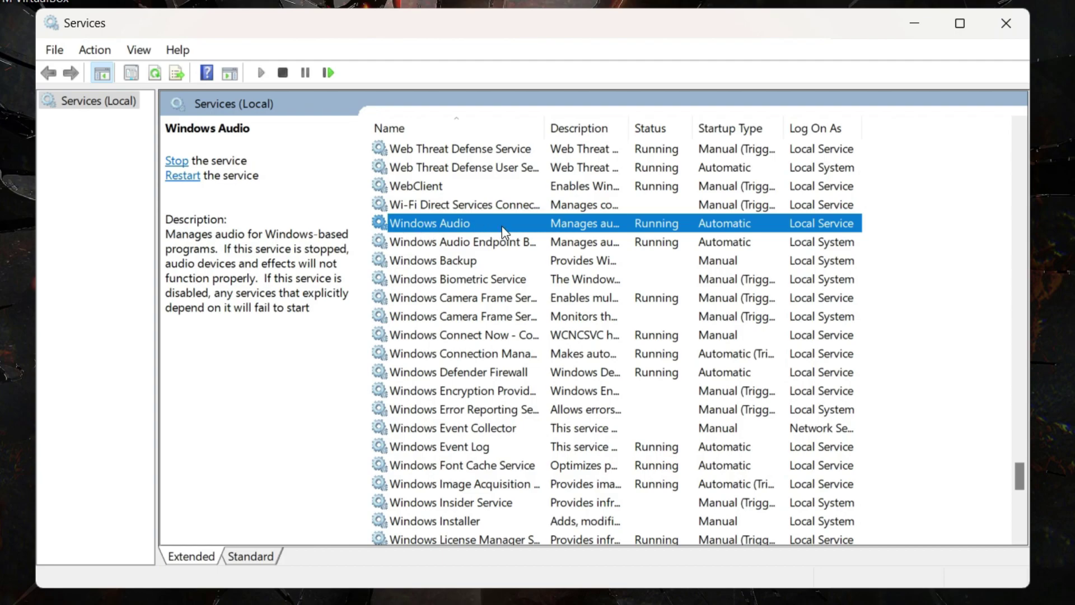
left_click(181, 177)
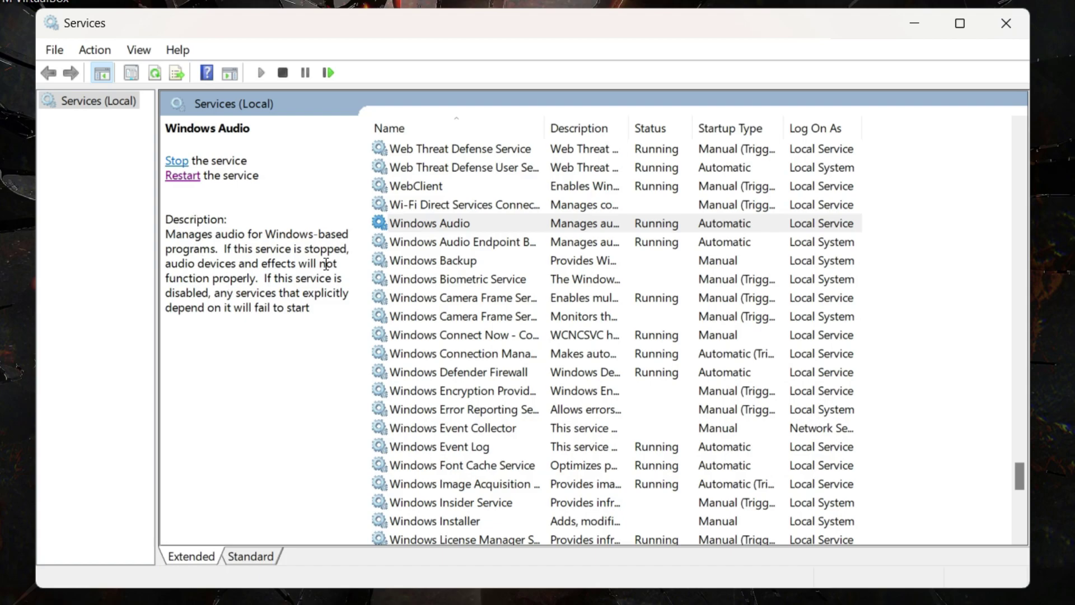
Restart Windows Audio Endpoint Builder, confirming the dependent Windows Audio restart
left_click(421, 243)
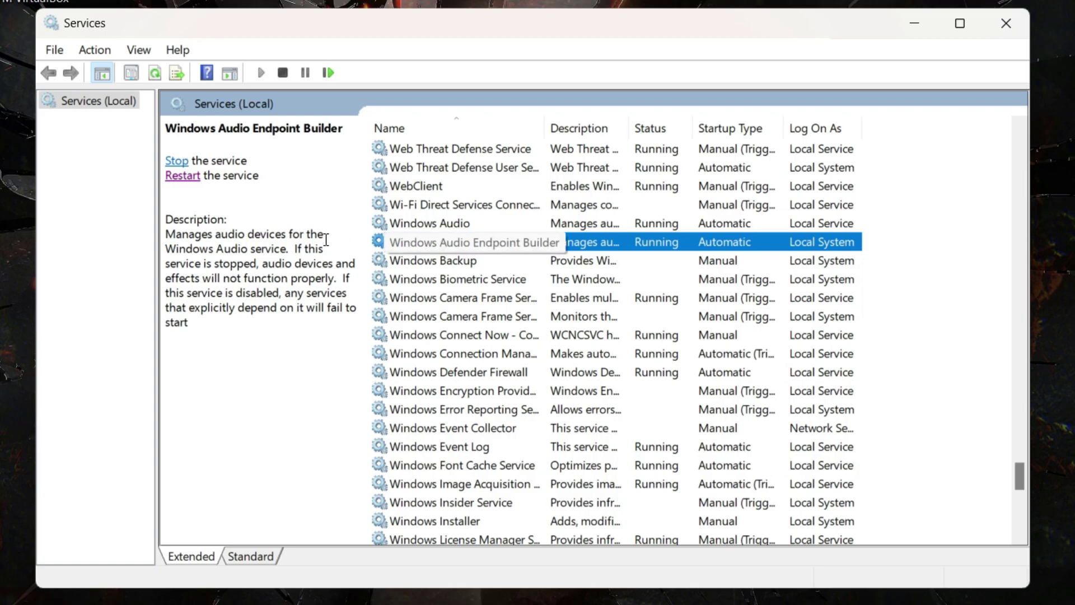
left_click(177, 177)
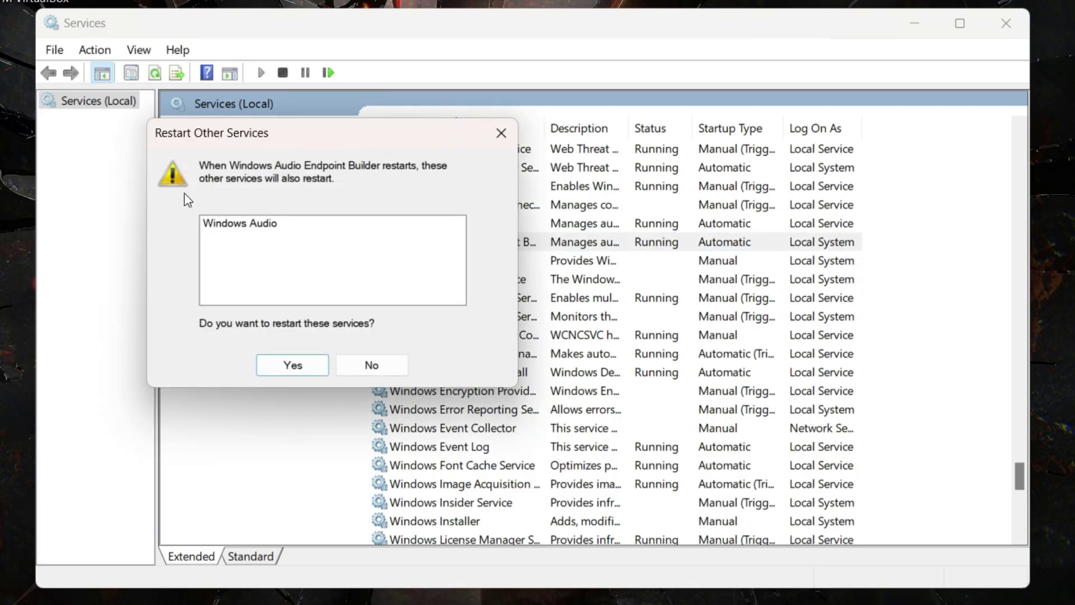
left_click(271, 365)
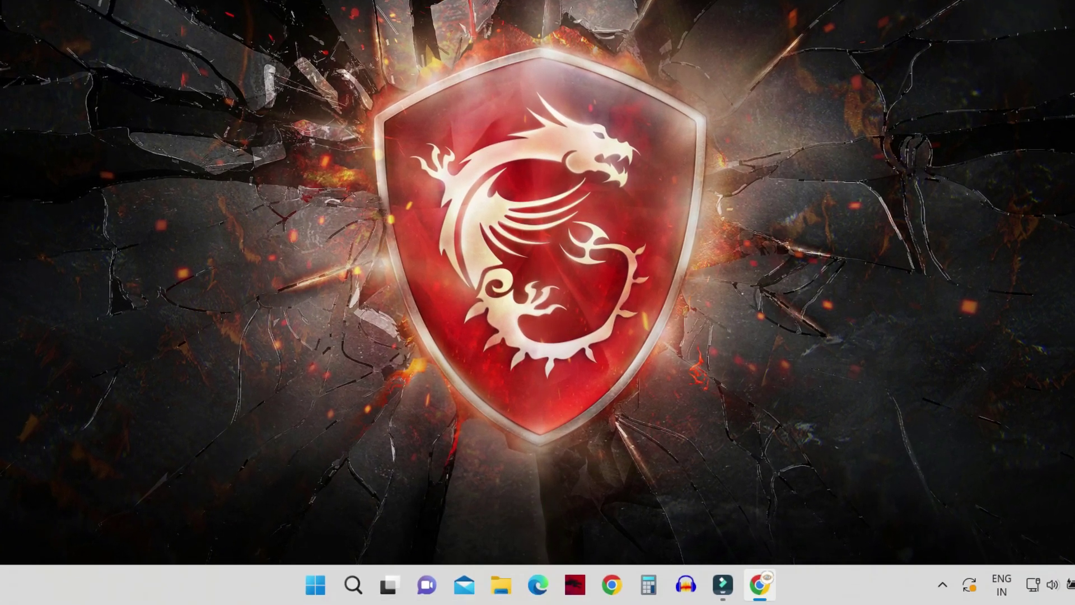
right_click(305, 595)
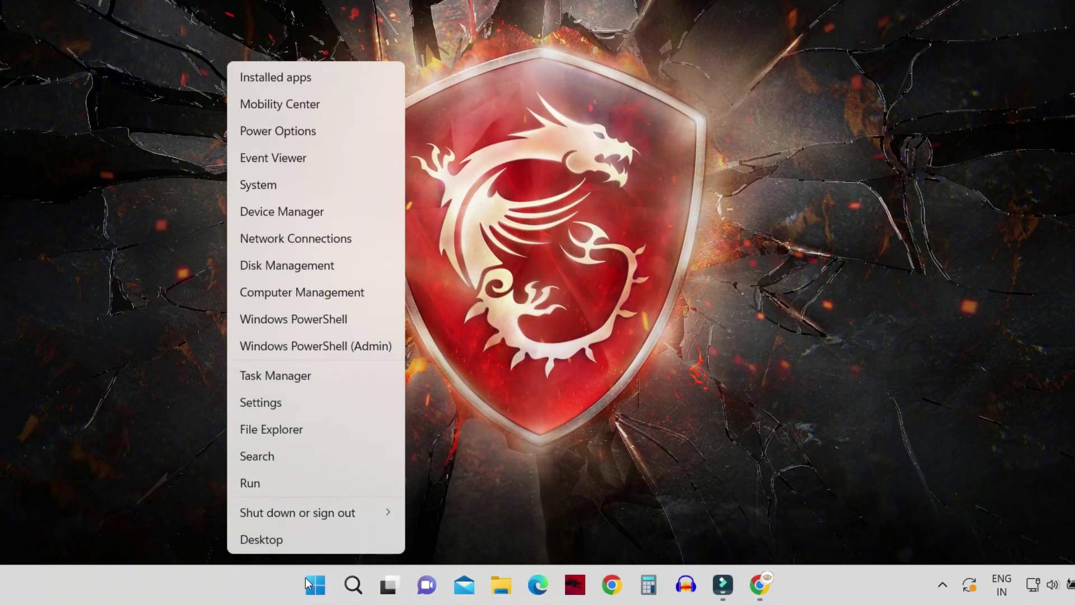
left_click(294, 405)
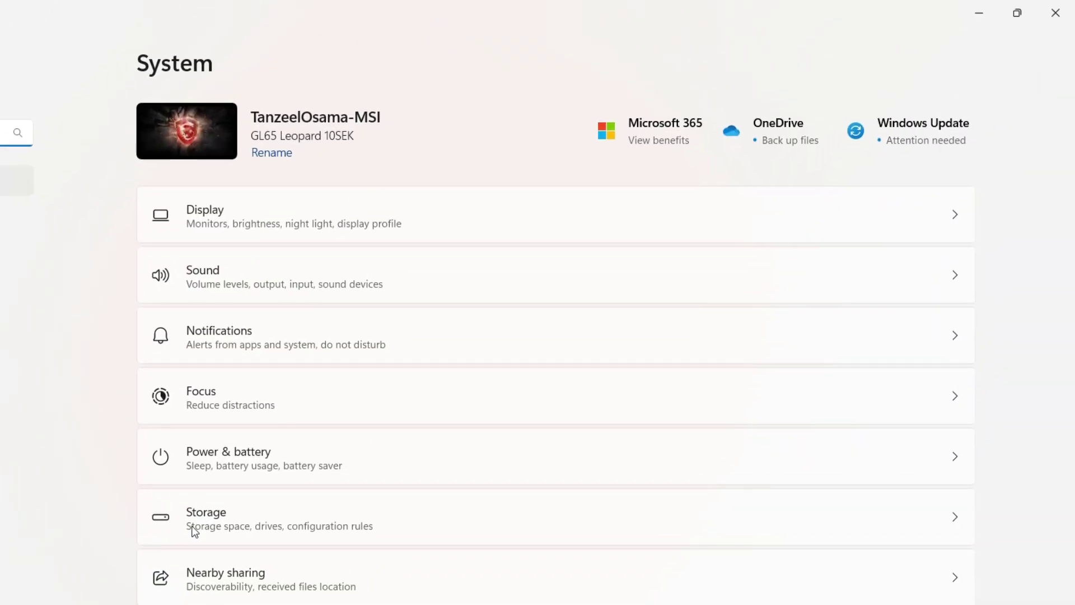
left_click(229, 280)
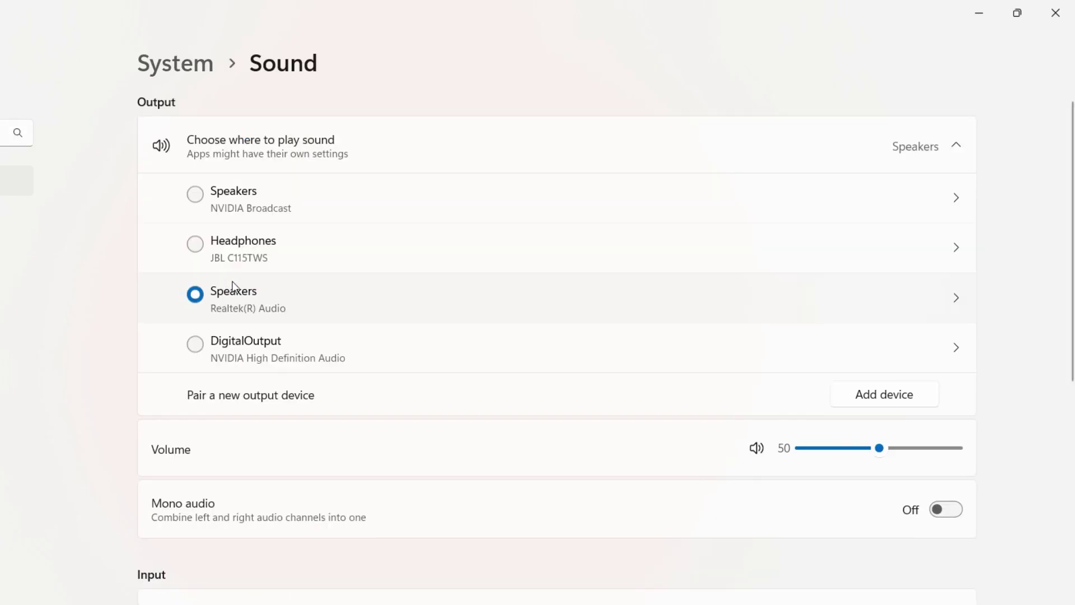
scroll(233, 295, "down", 10)
scroll(234, 295, "down", 2)
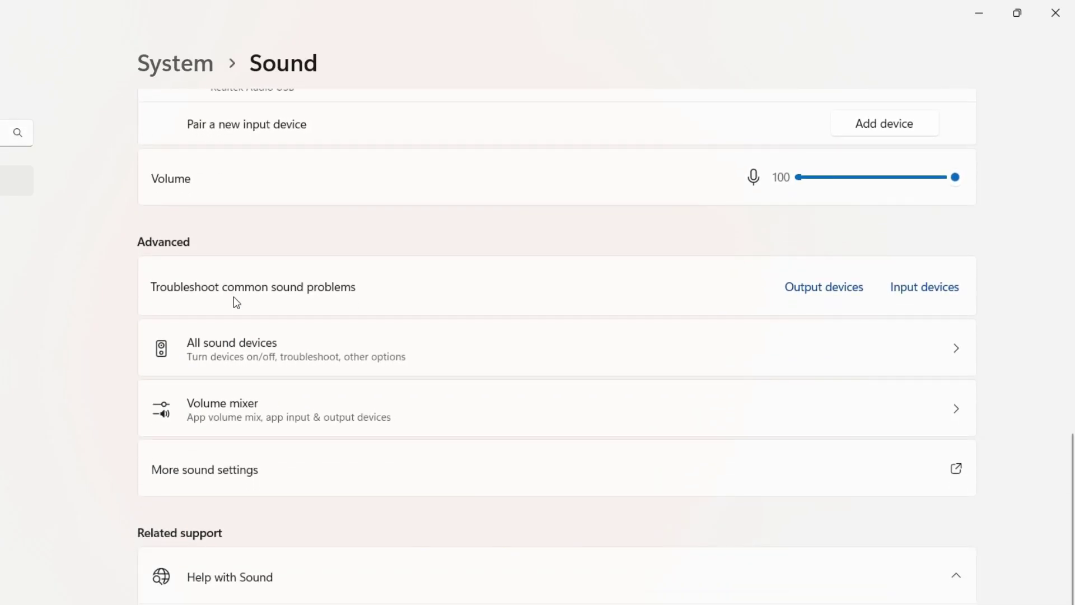
left_click(235, 479)
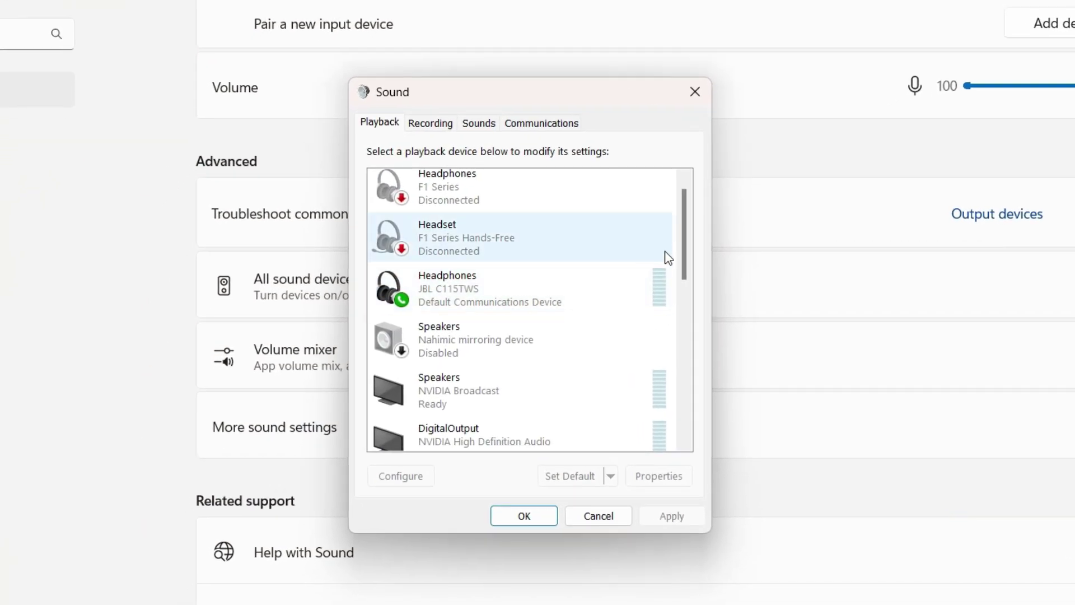
left_click_drag(684, 252, 684, 345)
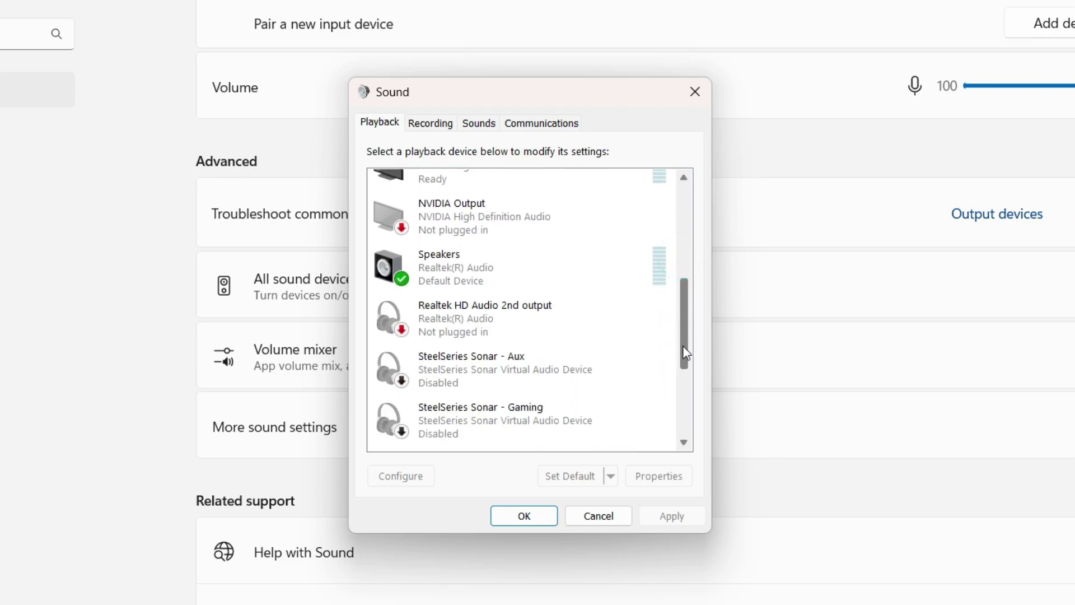
left_click(493, 273)
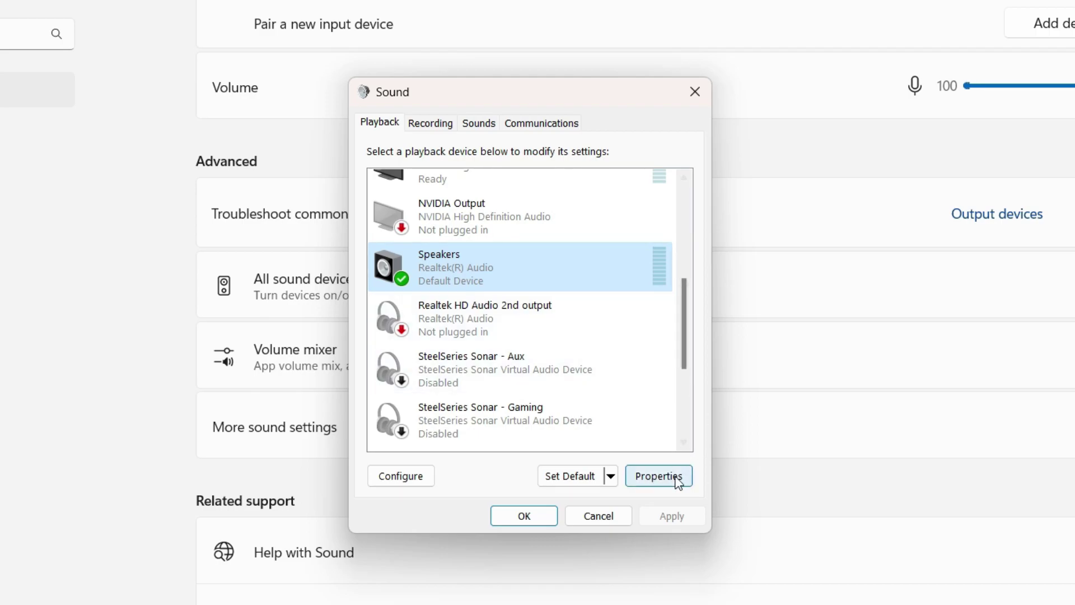
left_click(656, 480)
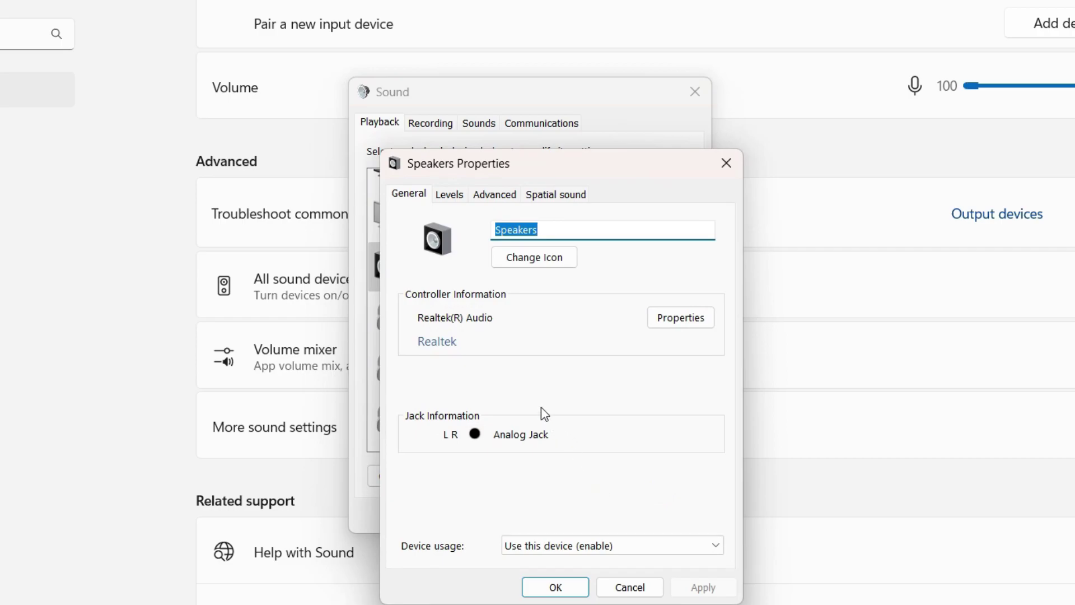
left_click(492, 196)
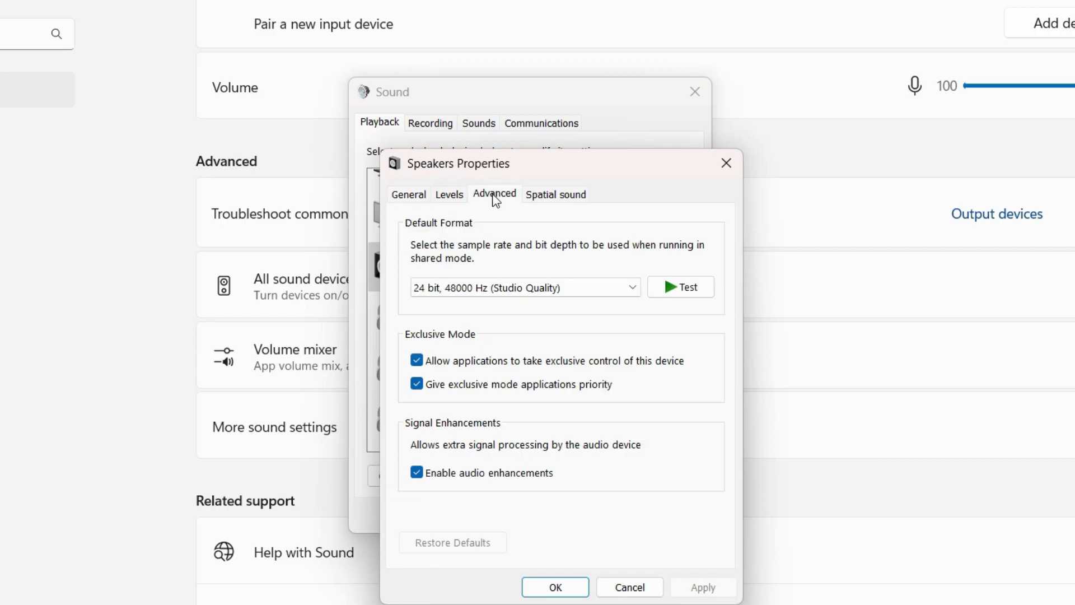
left_click(485, 286)
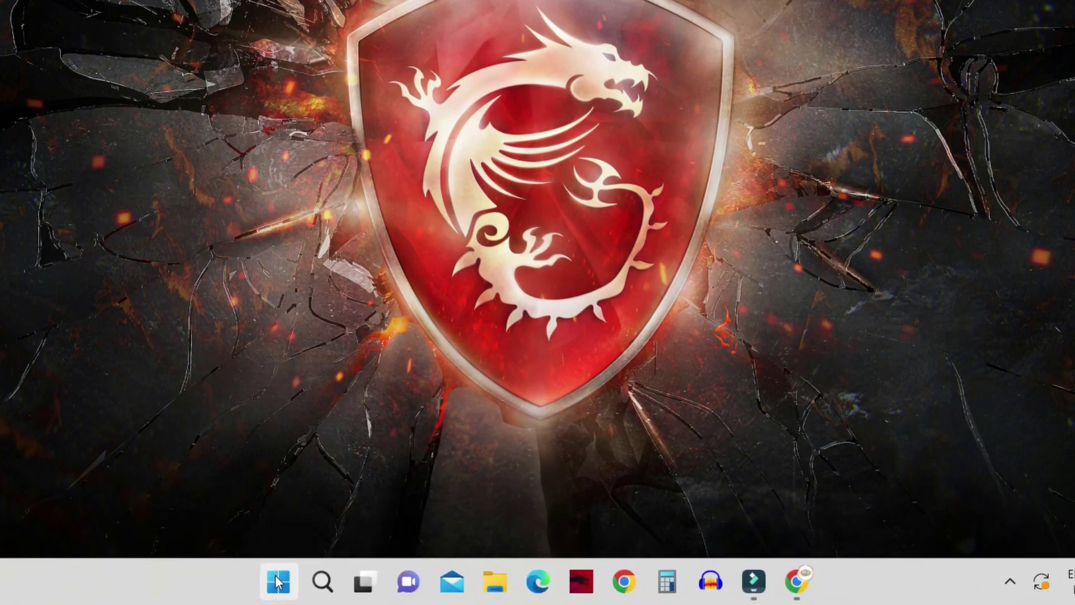
right_click(278, 584)
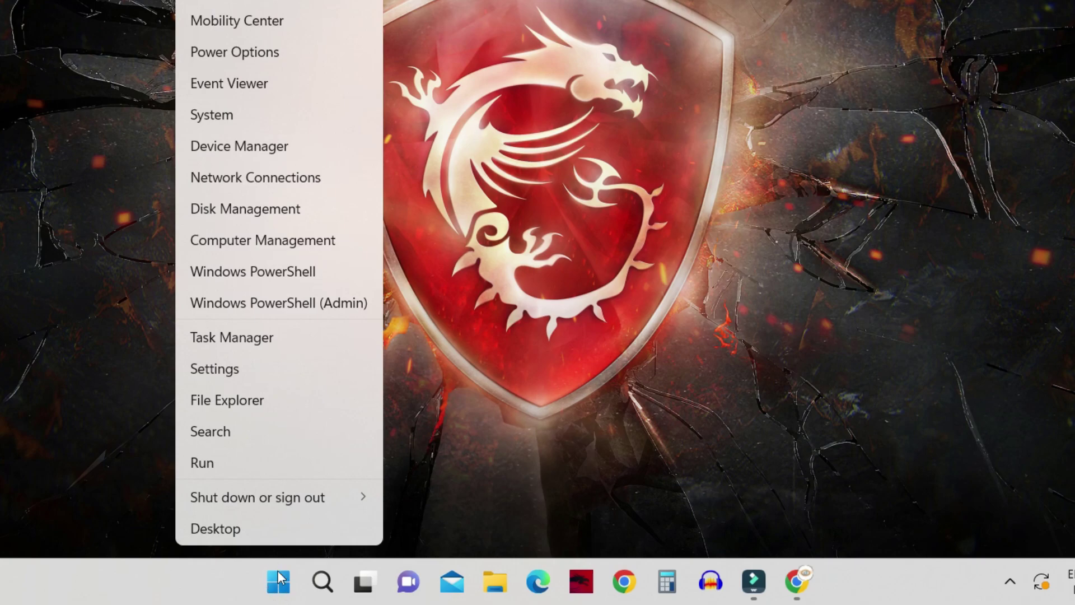
mouse_move(233, 498)
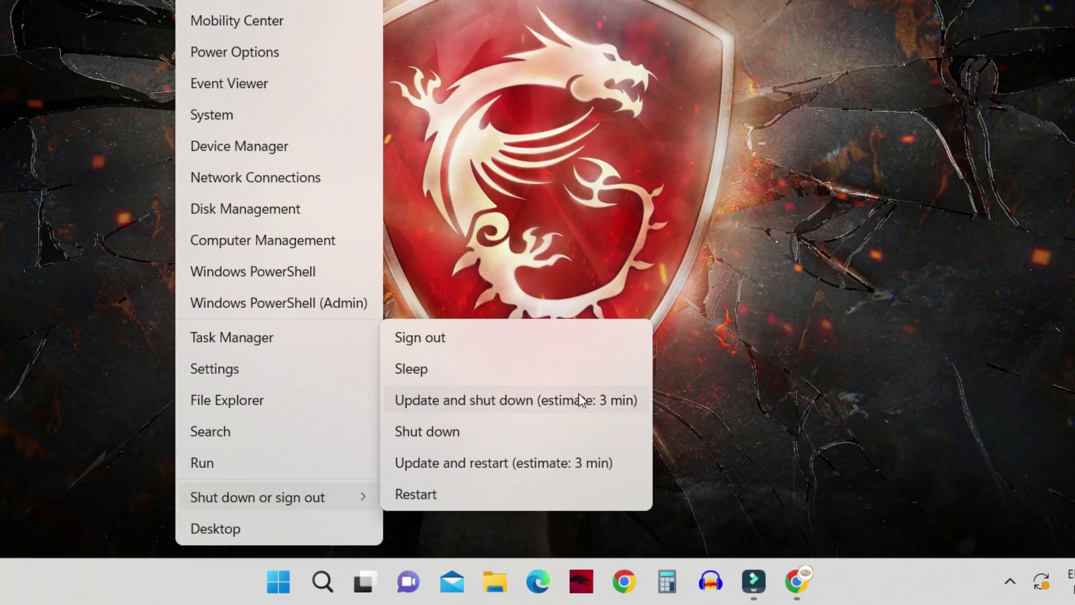
left_click(524, 463)
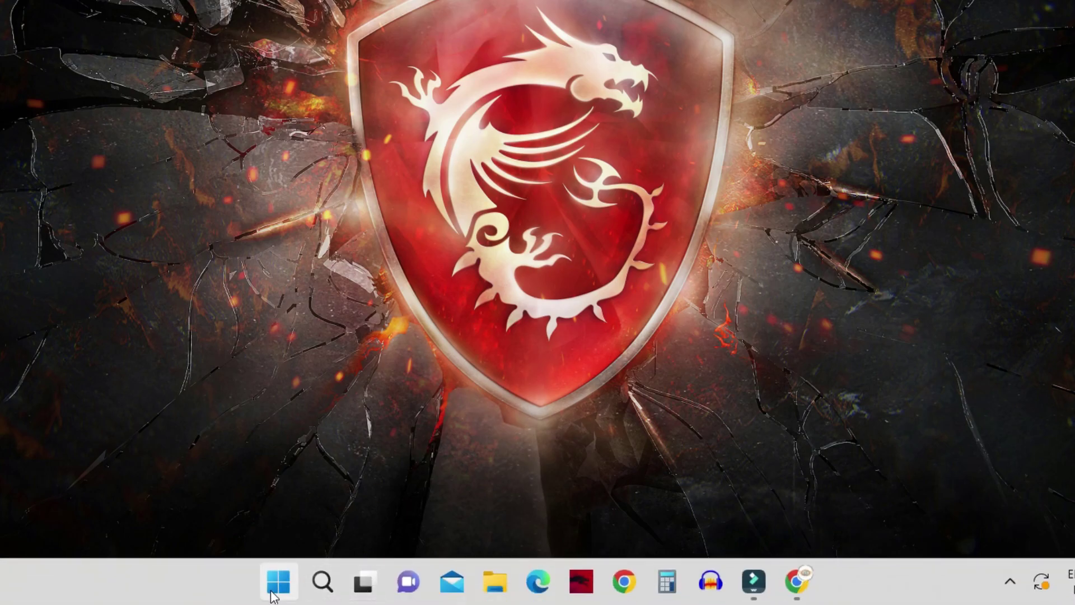
Open Device Manager from the Start right-click menu and expand Sound, video and game controllers
right_click(274, 594)
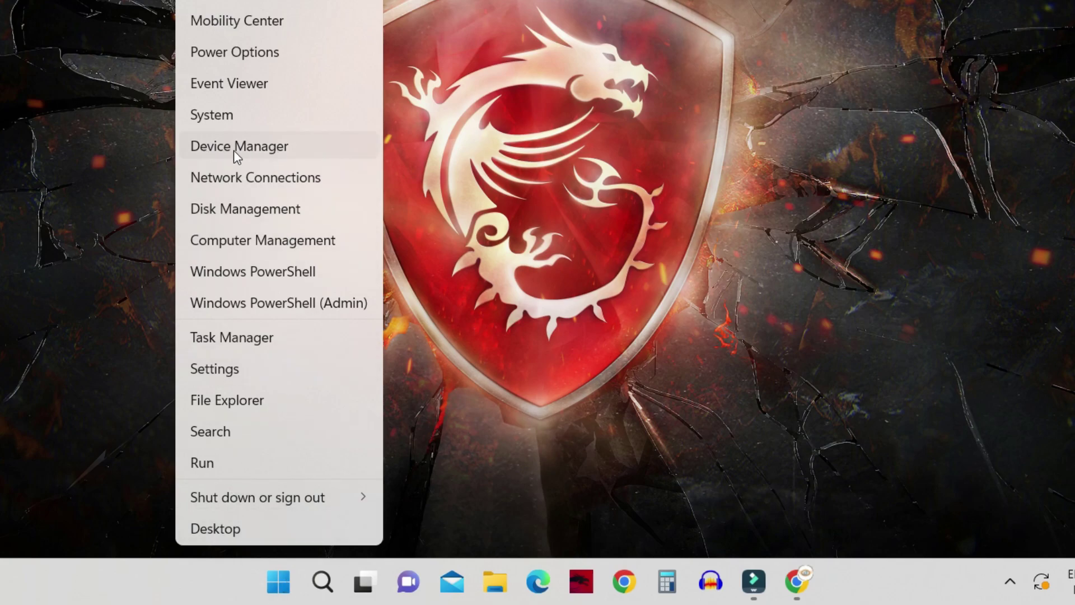
left_click(259, 149)
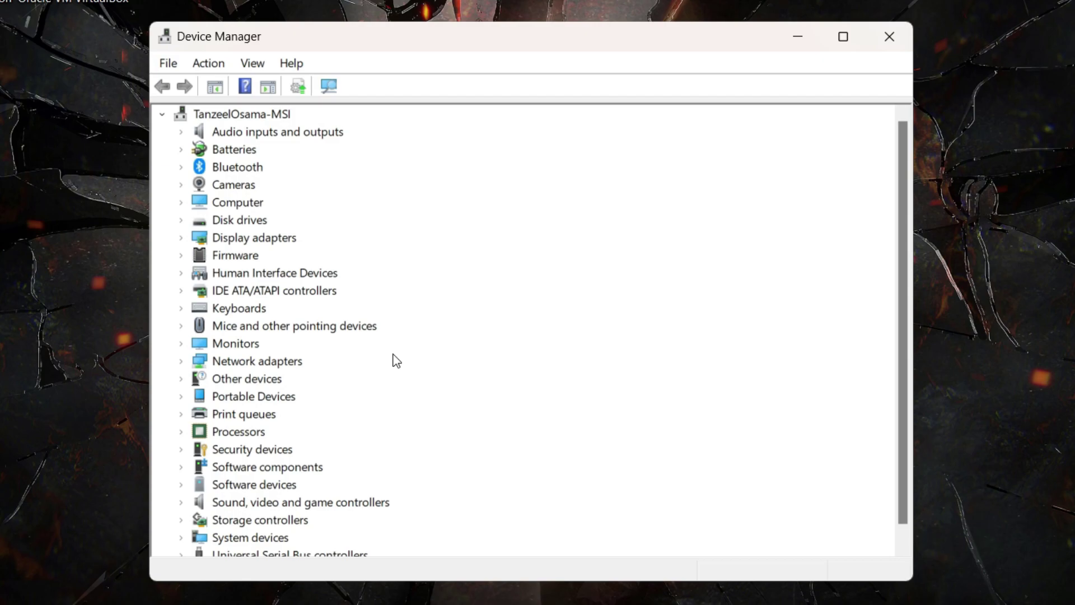
scroll(397, 361, "down", 1)
left_click(181, 485)
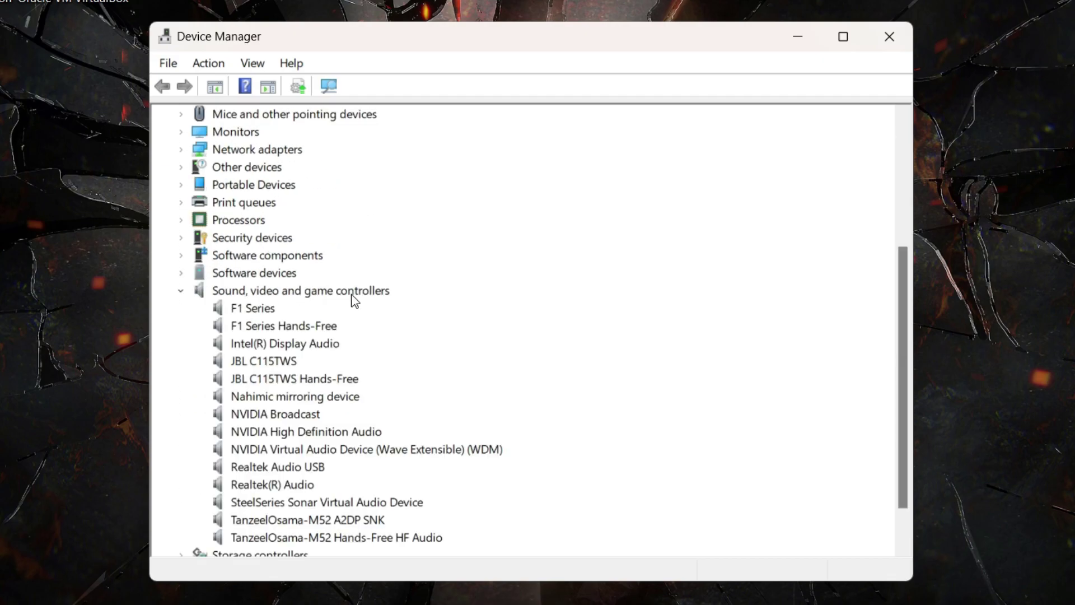
scroll(354, 299, "down", 1)
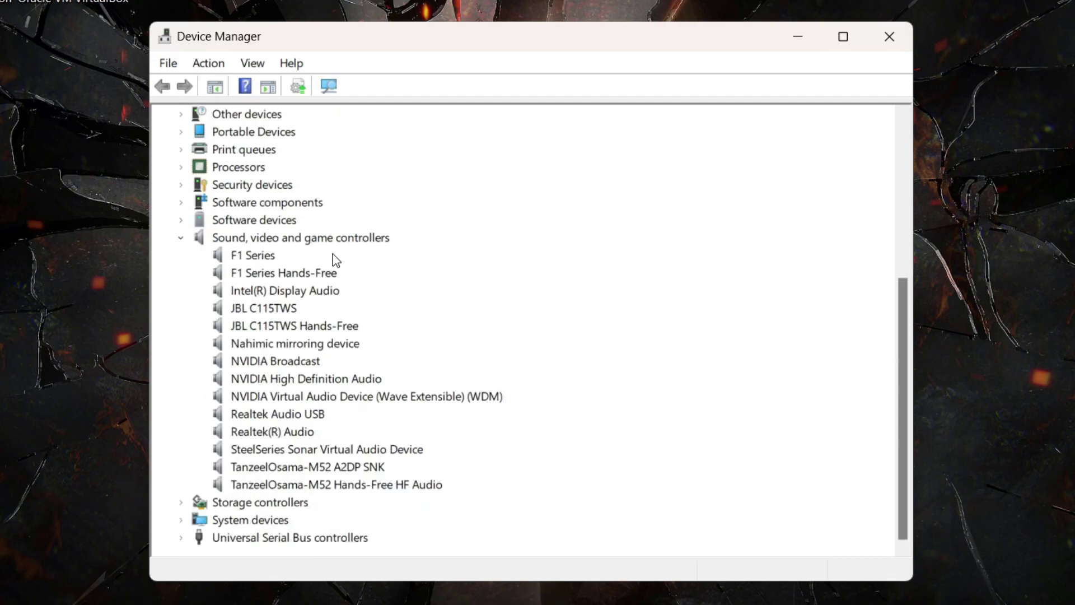